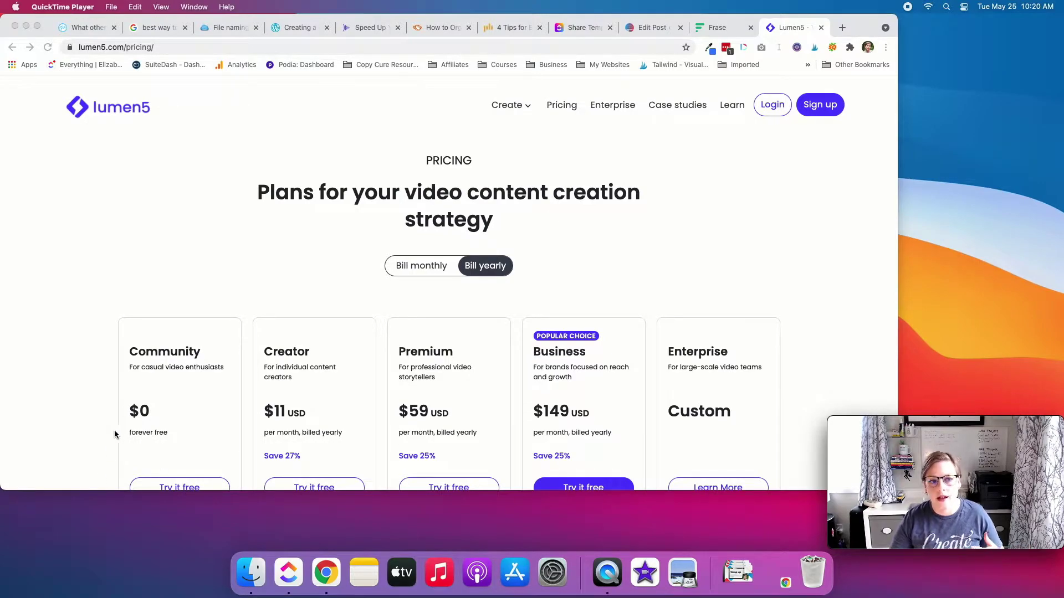
# Log in to Lumen5 with the saved credentials to reach the All videos dashboard.
pyautogui.scroll(-3, 148, 383)
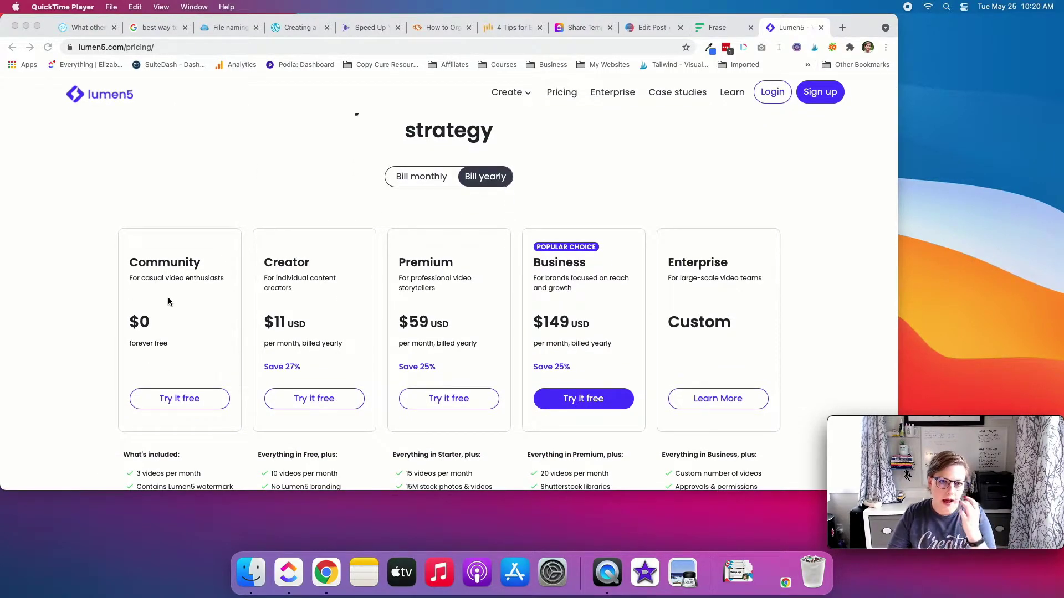
pyautogui.scroll(-1, 175, 300)
pyautogui.scroll(-2, 189, 302)
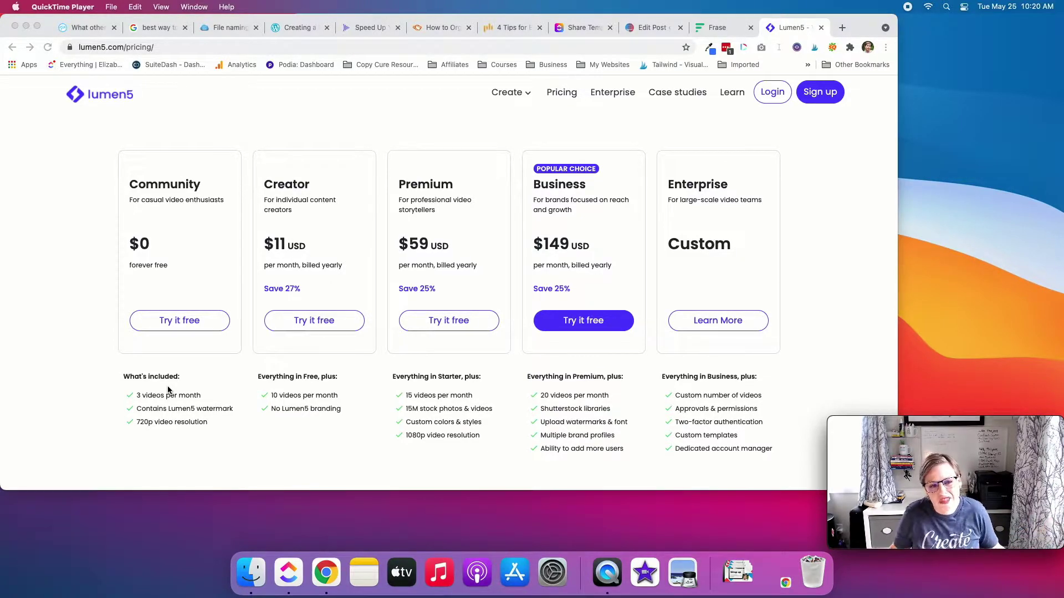
pyautogui.click(172, 387)
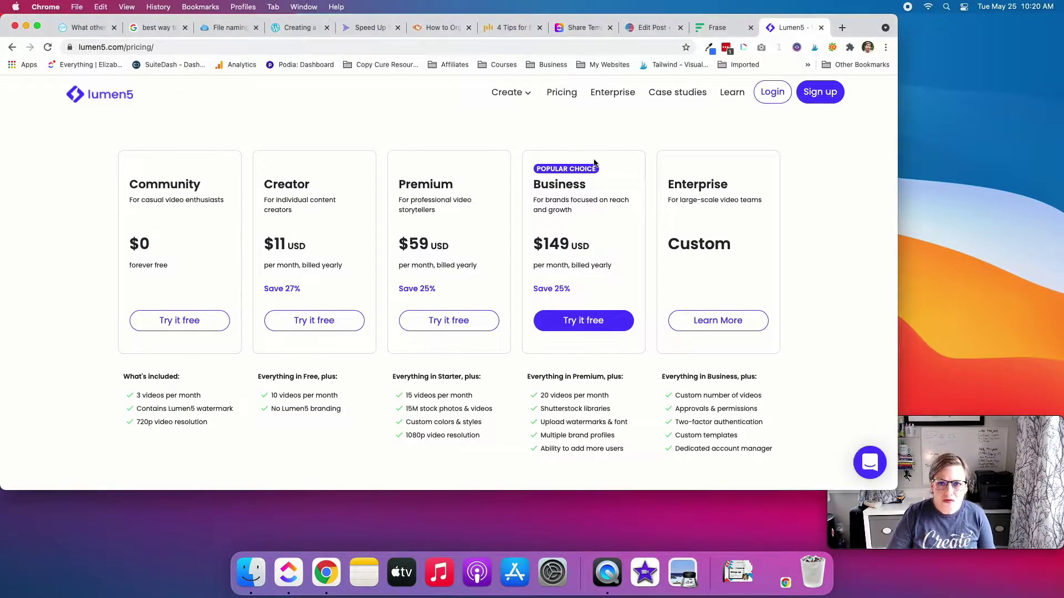
pyautogui.click(775, 95)
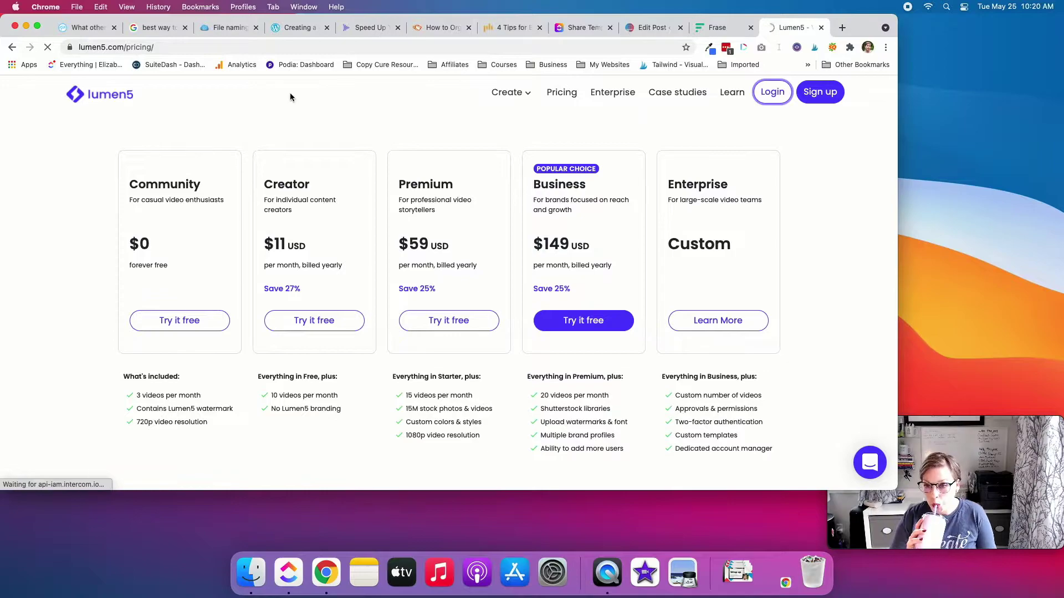
pyautogui.click(443, 306)
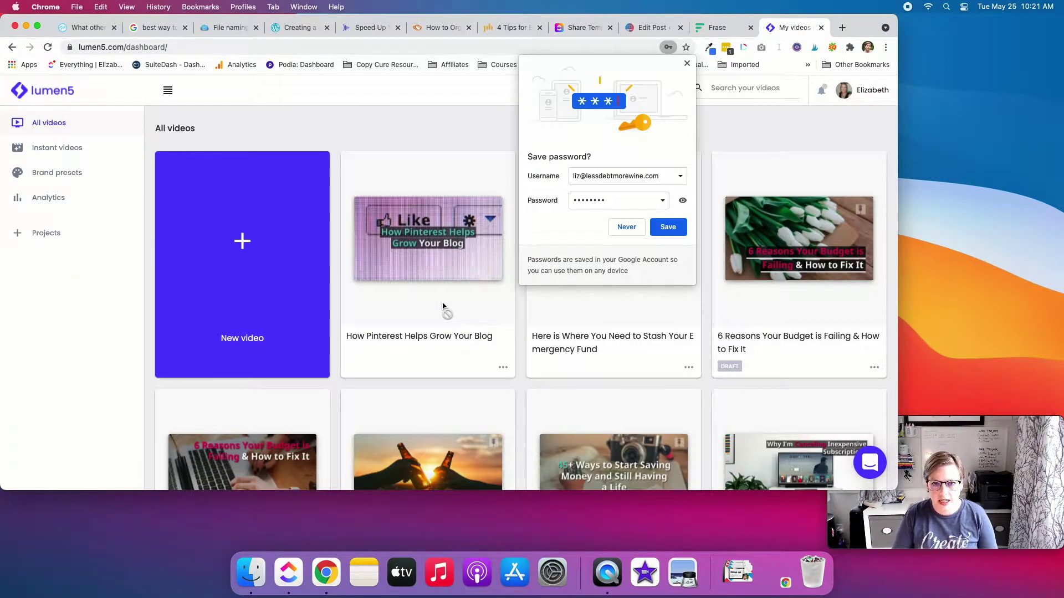
pyautogui.moveTo(361, 217)
pyautogui.scroll(-8, 492, 249)
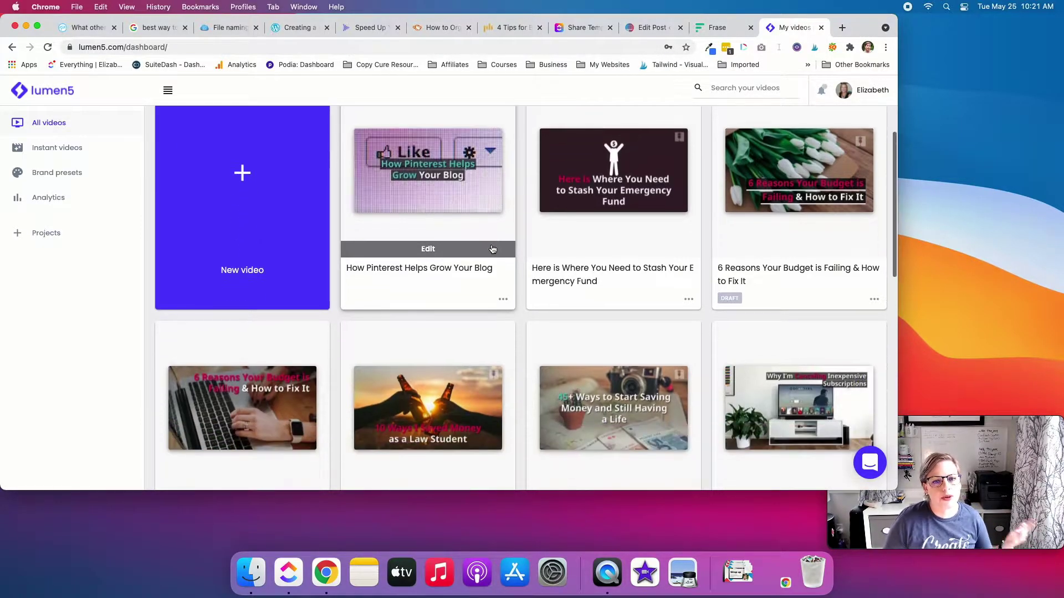
pyautogui.scroll(-4, 491, 247)
pyautogui.scroll(15, 491, 247)
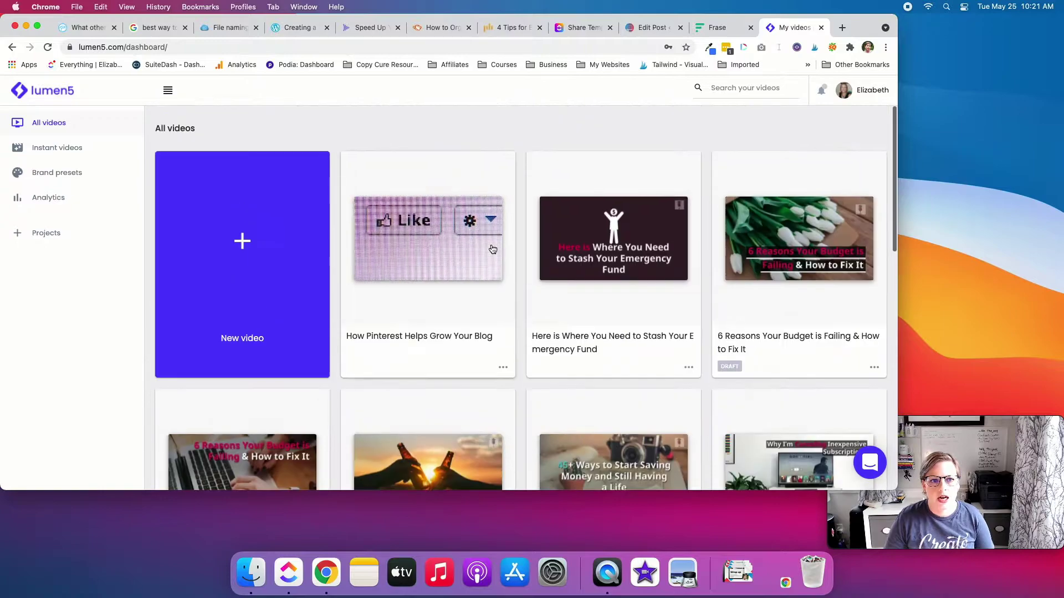
# Start a new video from the 'How to make Passive Income for Creatives' template.
pyautogui.click(274, 239)
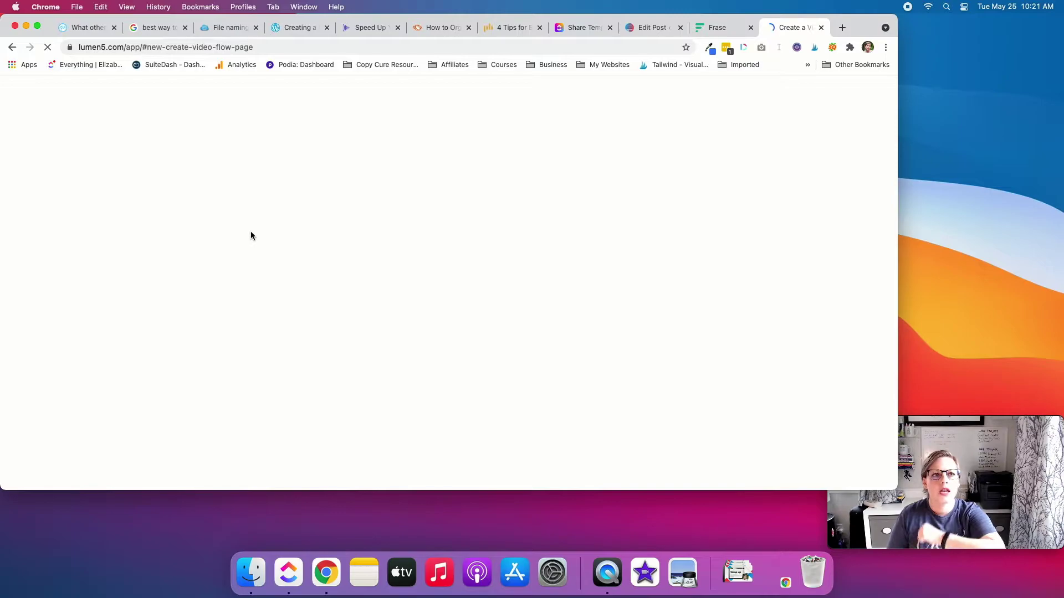
pyautogui.scroll(-5, 432, 240)
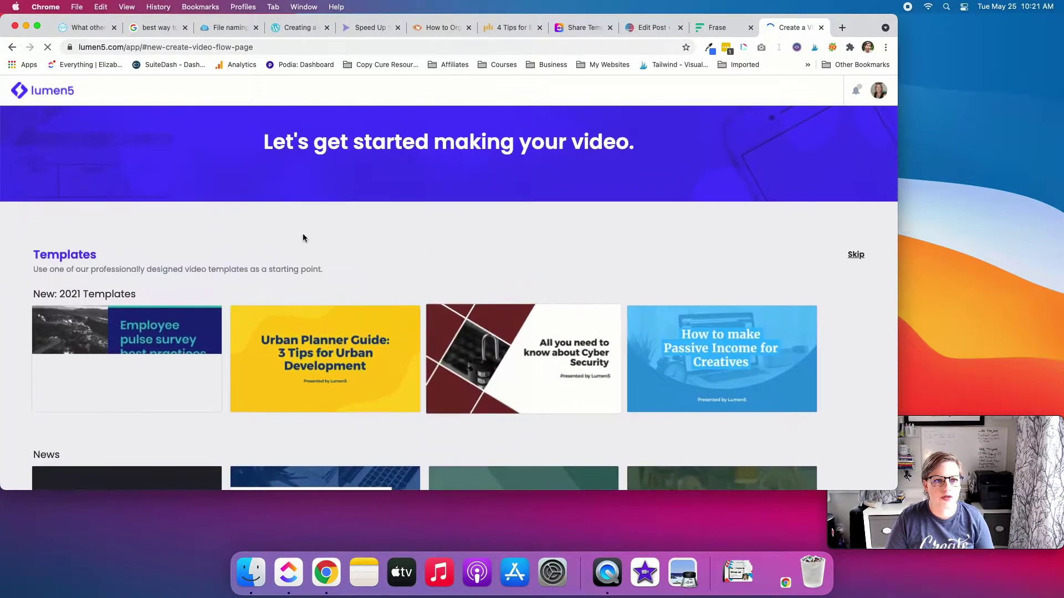
pyautogui.scroll(-5, 149, 288)
pyautogui.scroll(-10, 149, 288)
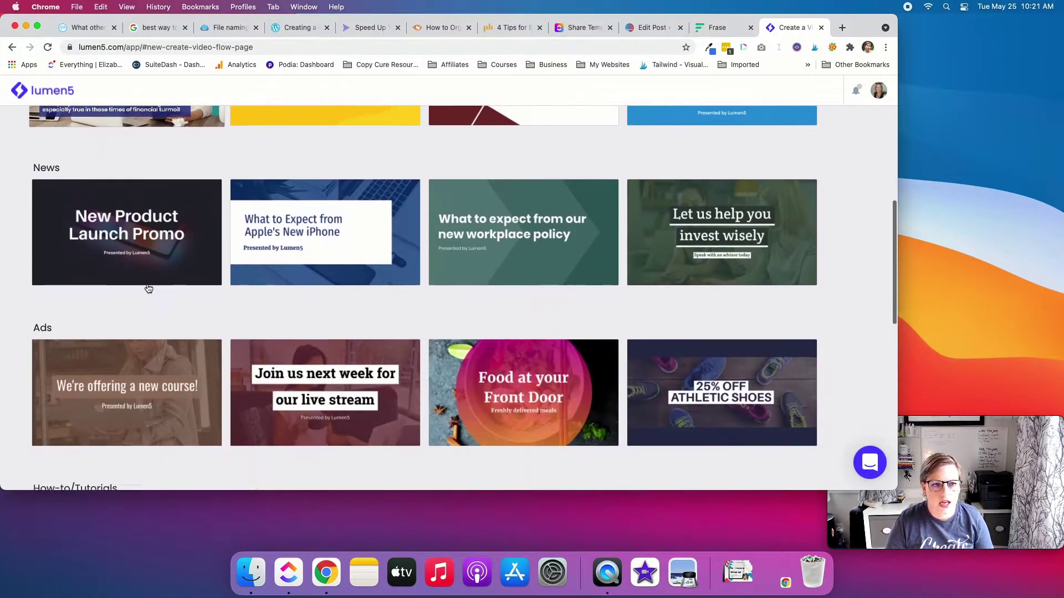
pyautogui.scroll(-8, 149, 287)
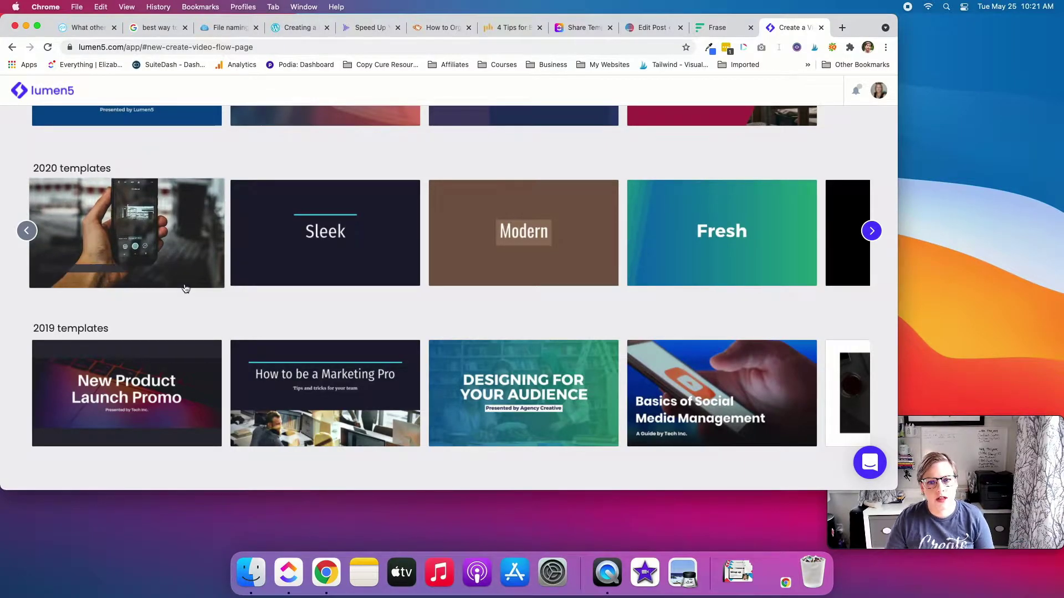
pyautogui.scroll(14, 148, 287)
pyautogui.scroll(-2, 186, 288)
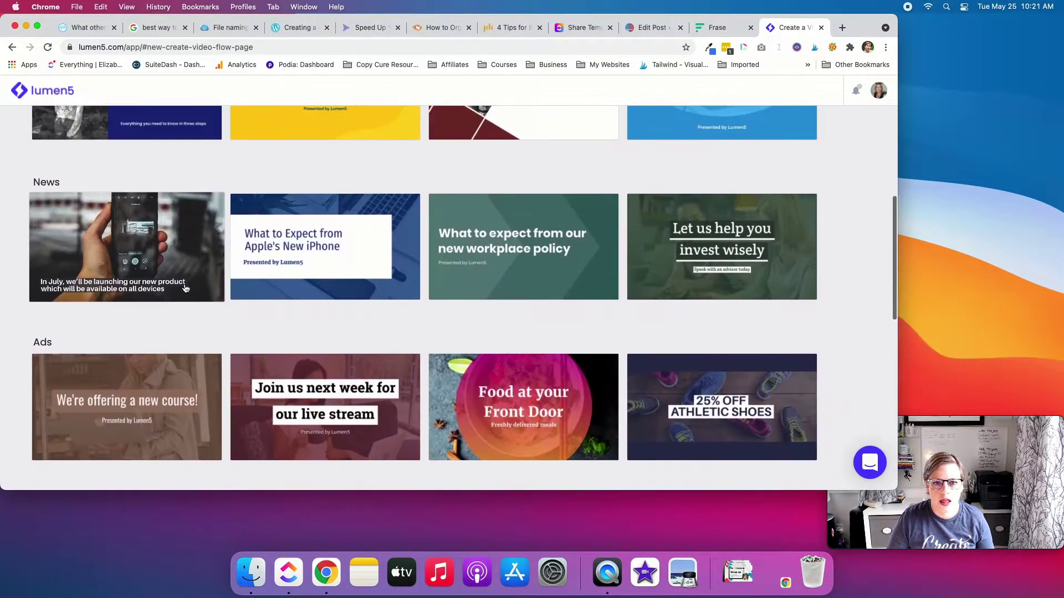
pyautogui.scroll(6, 184, 283)
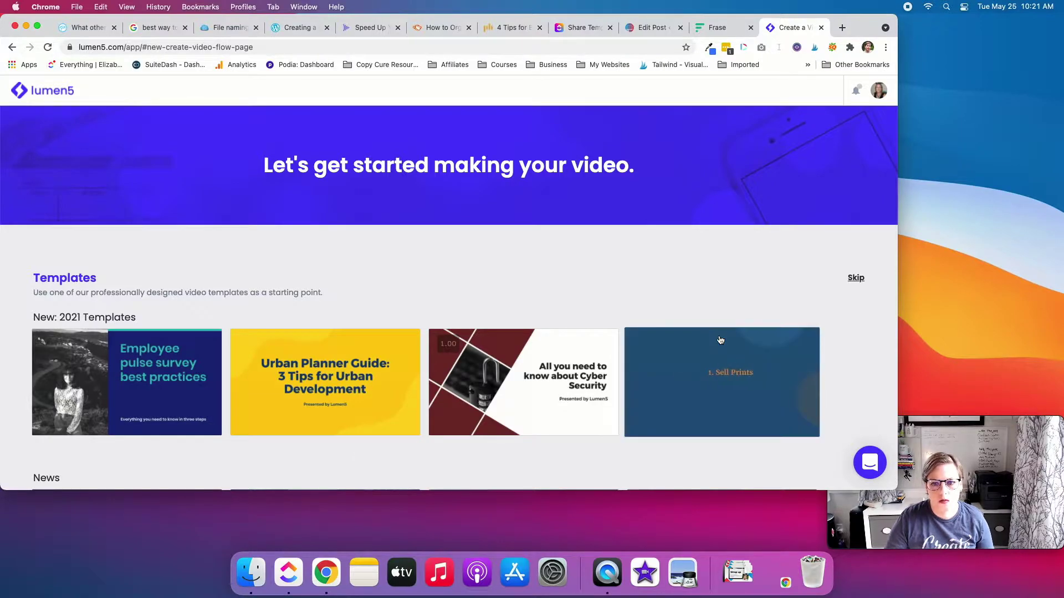
pyautogui.click(763, 391)
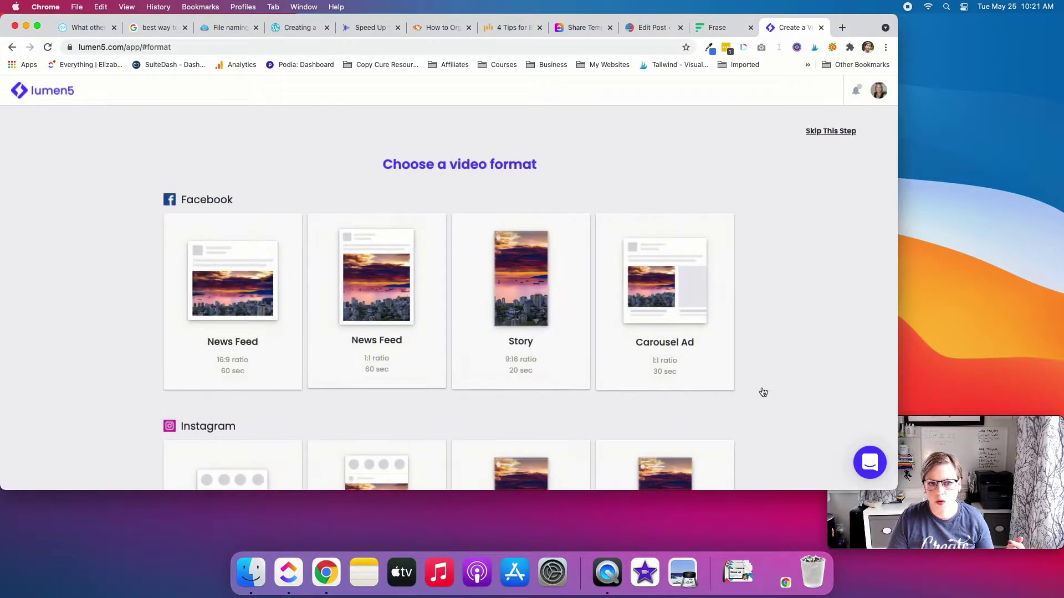
# Choose the Facebook News Feed 16:9 format so the untitled video opens in the editor.
pyautogui.scroll(-3, 755, 294)
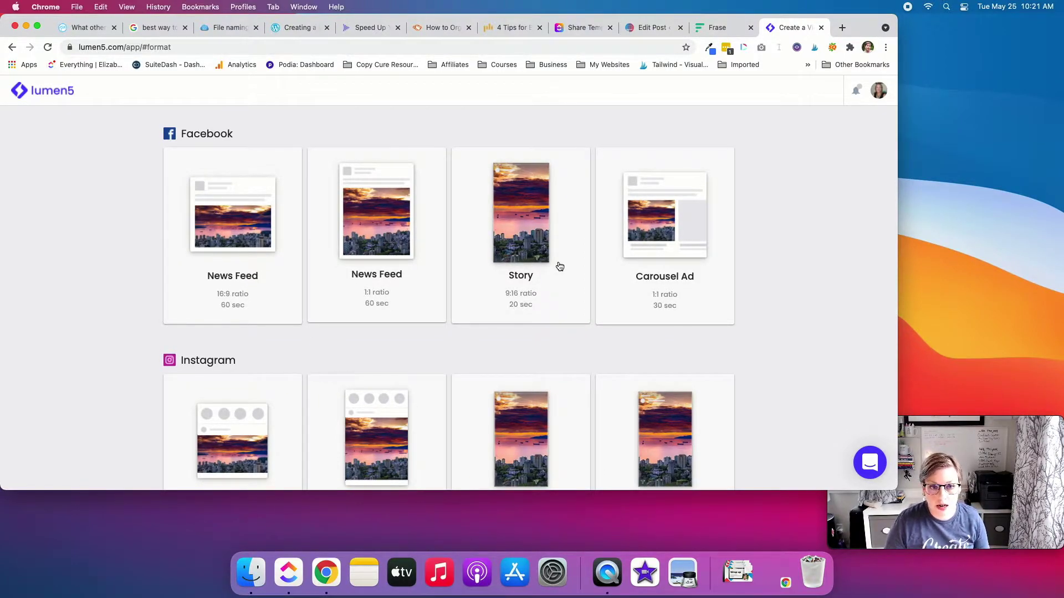
pyautogui.scroll(-5, 558, 265)
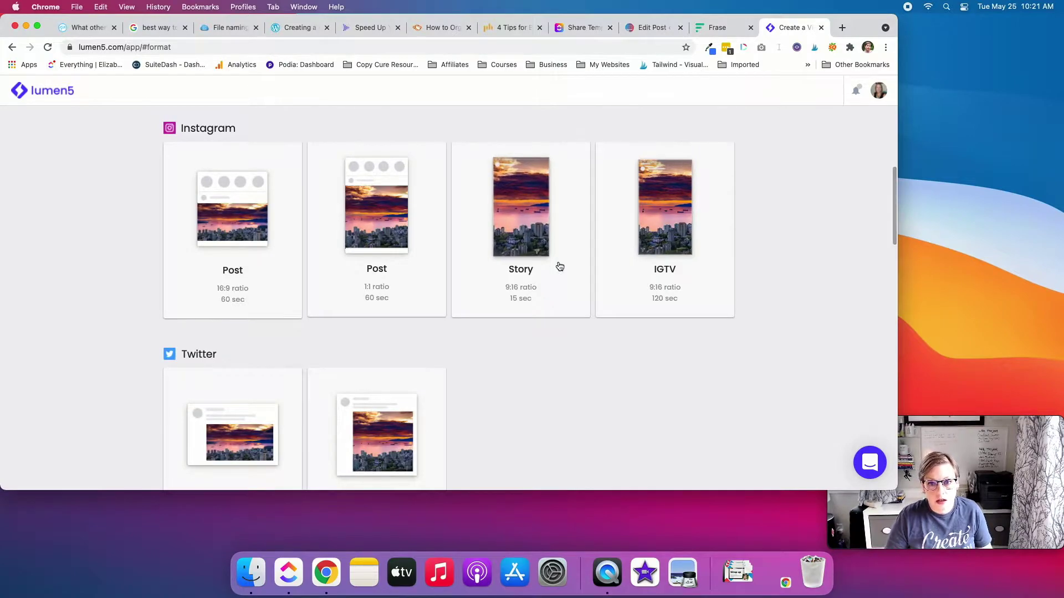
pyautogui.scroll(-10, 793, 248)
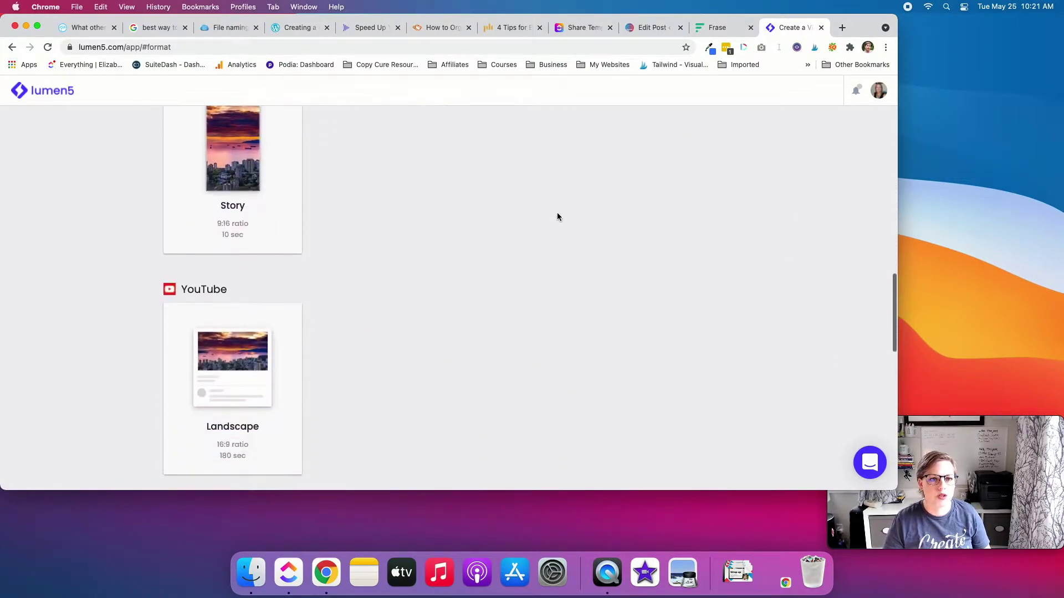
pyautogui.scroll(-10, 559, 215)
pyautogui.scroll(5, 560, 214)
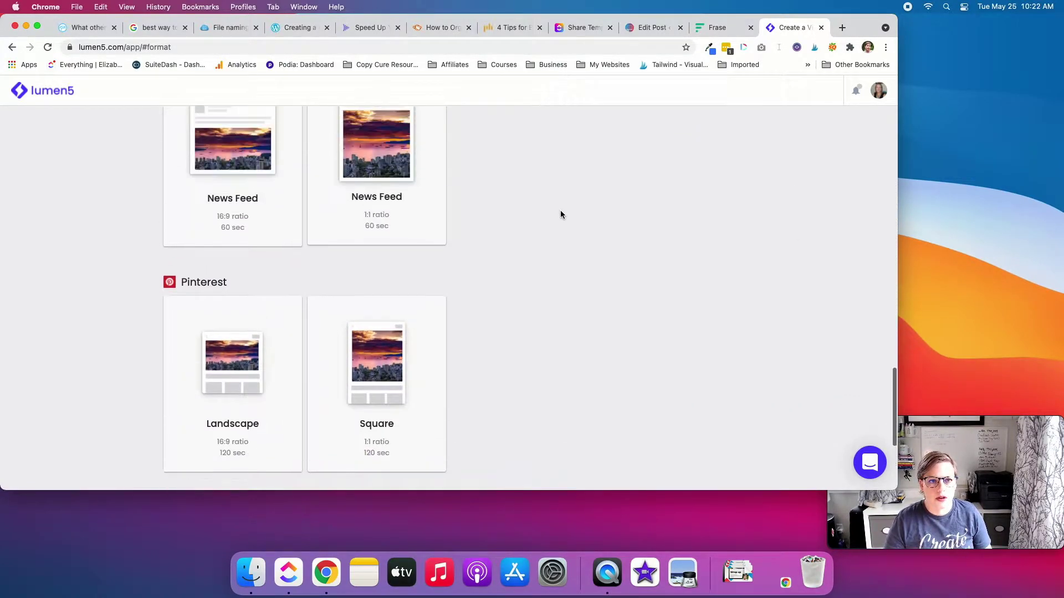
pyautogui.scroll(15, 560, 215)
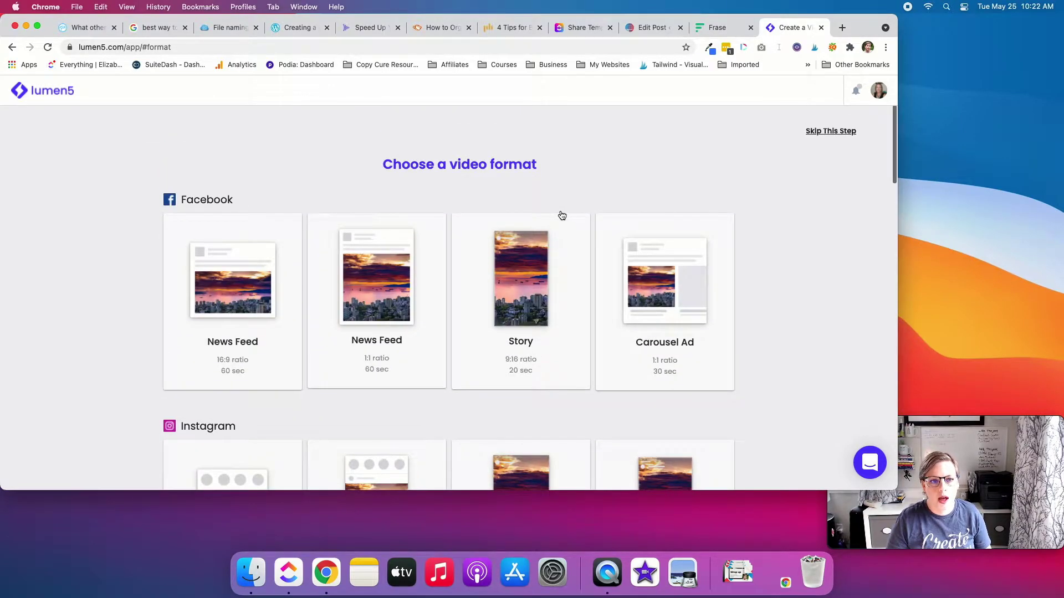
pyautogui.click(236, 284)
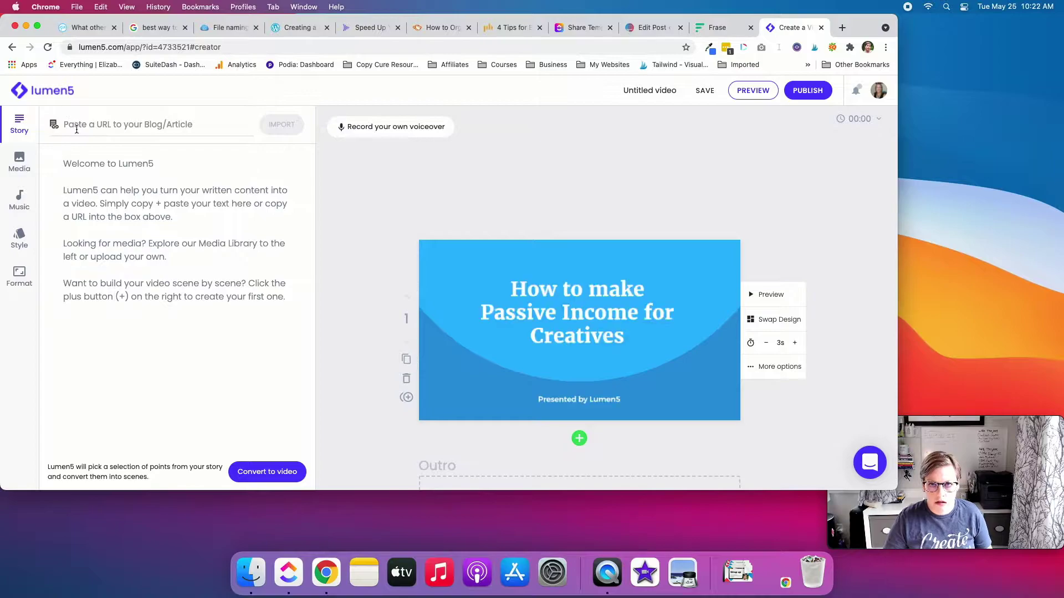
# Load the Blogger Breakthrough blog in a new browser tab.
pyautogui.click(841, 27)
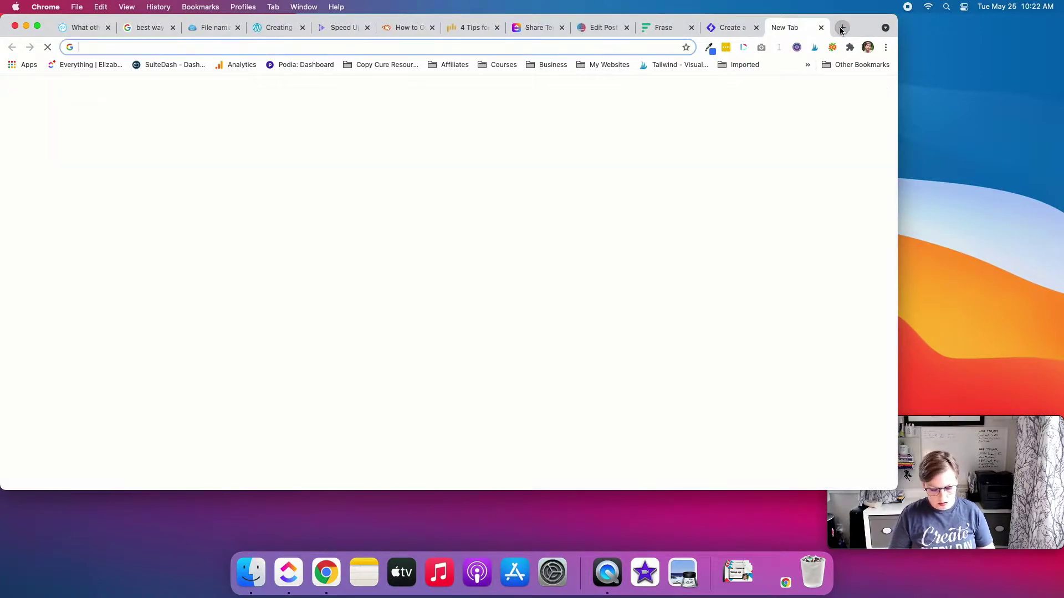
pyautogui.write('bloggerbreakthrough.com/wp-ad')
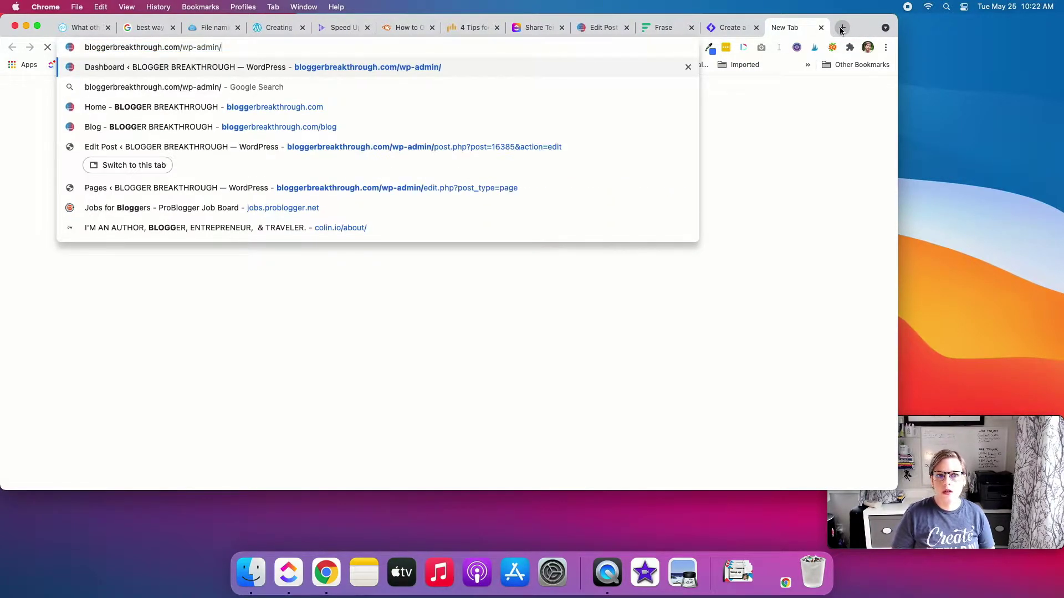
pyautogui.press('BackSpace')
pyautogui.press('BackSpace')
pyautogui.press('BackSpace')
pyautogui.press('BackSpace')
pyautogui.press('BackSpace')
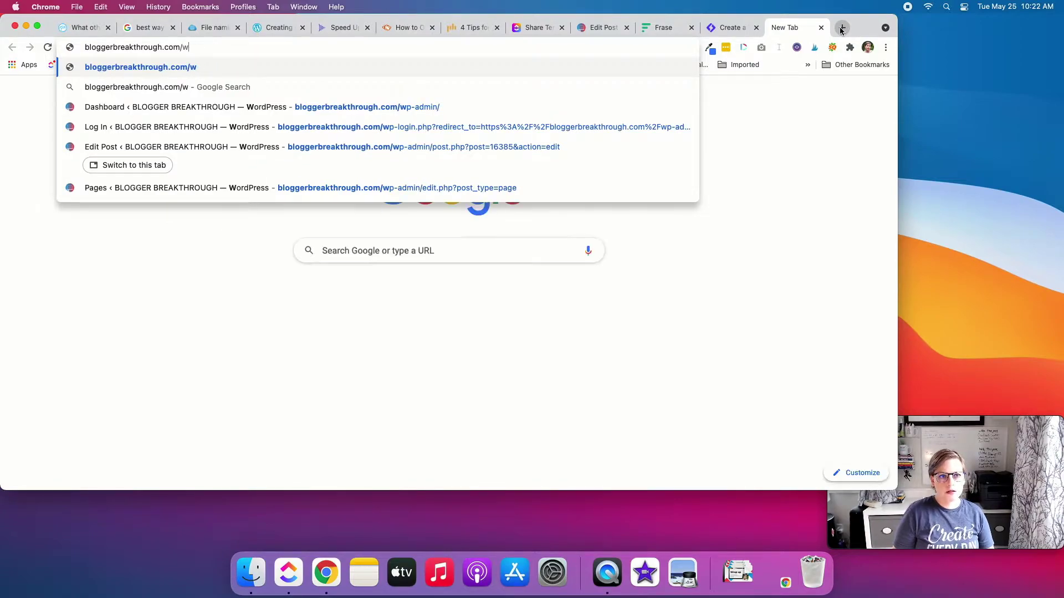
pyautogui.write('blo')
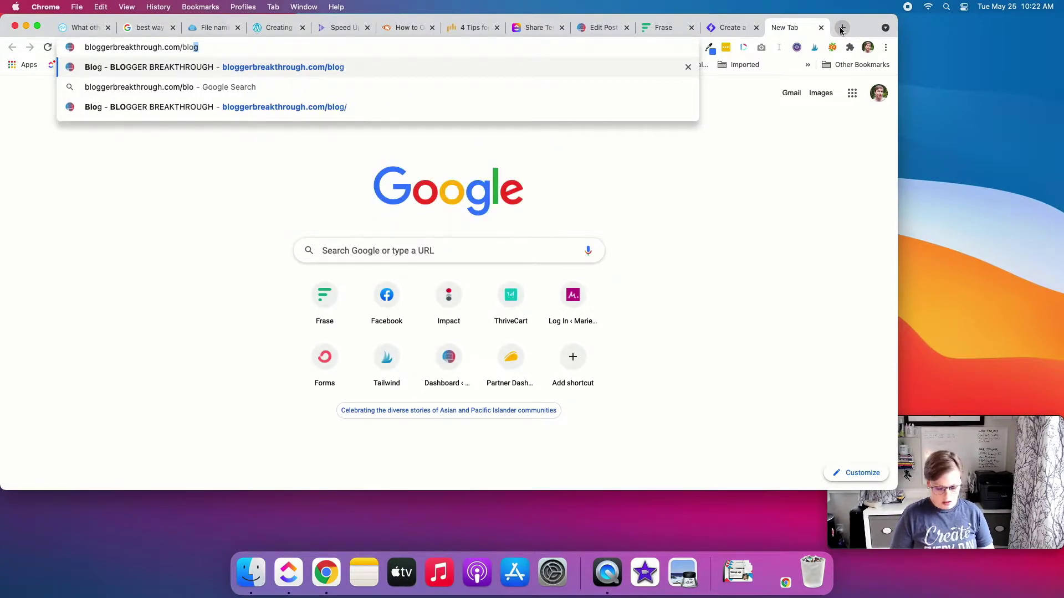
pyautogui.press('Return')
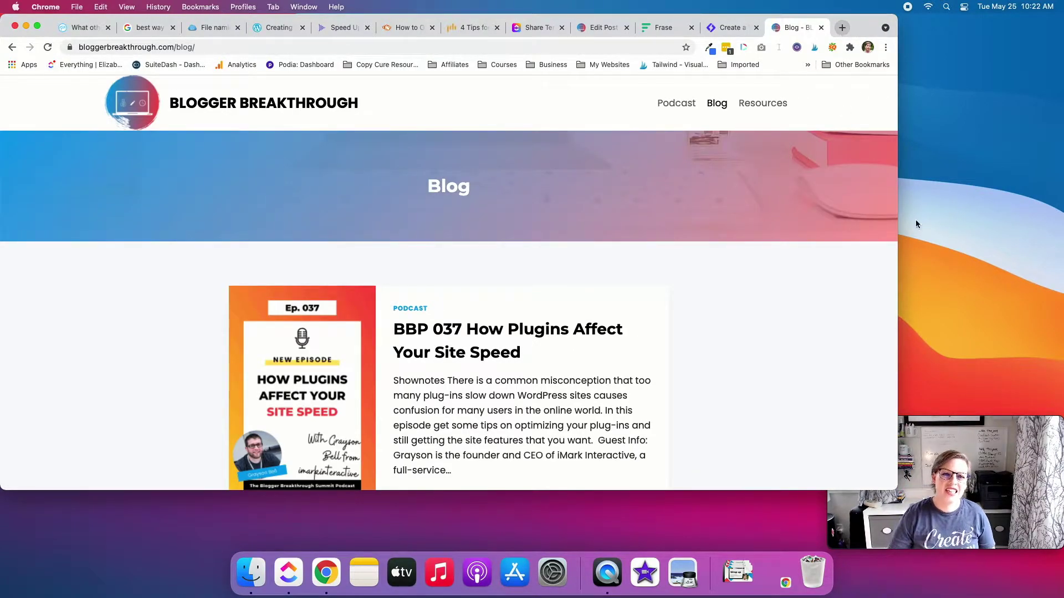
# Open the 7 Best Business Books post, copy its URL, and return to Lumen5's URL box.
pyautogui.scroll(-7, 594, 291)
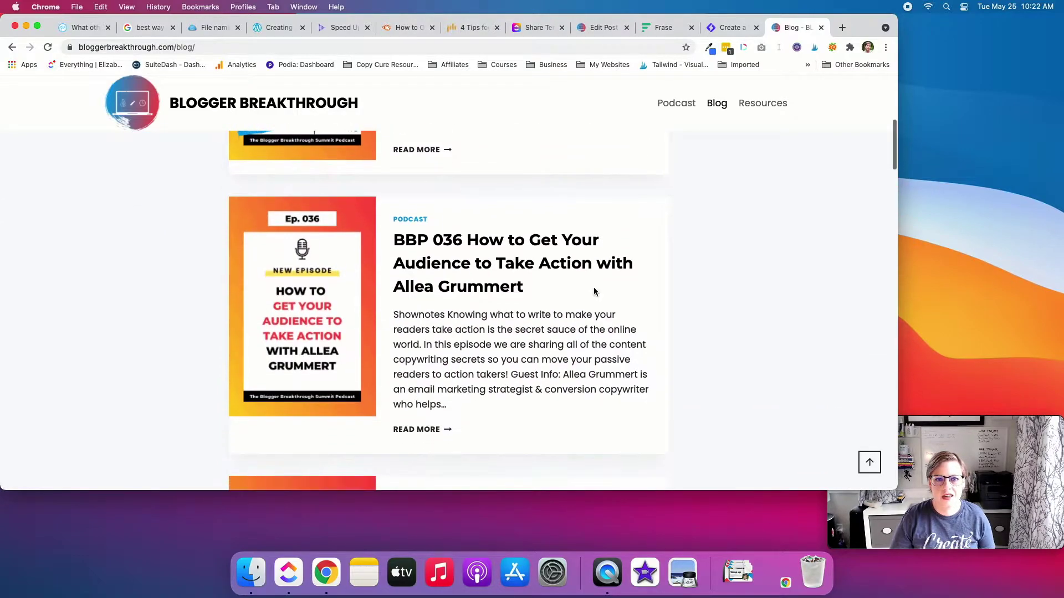
pyautogui.scroll(2, 594, 291)
pyautogui.scroll(-12, 594, 290)
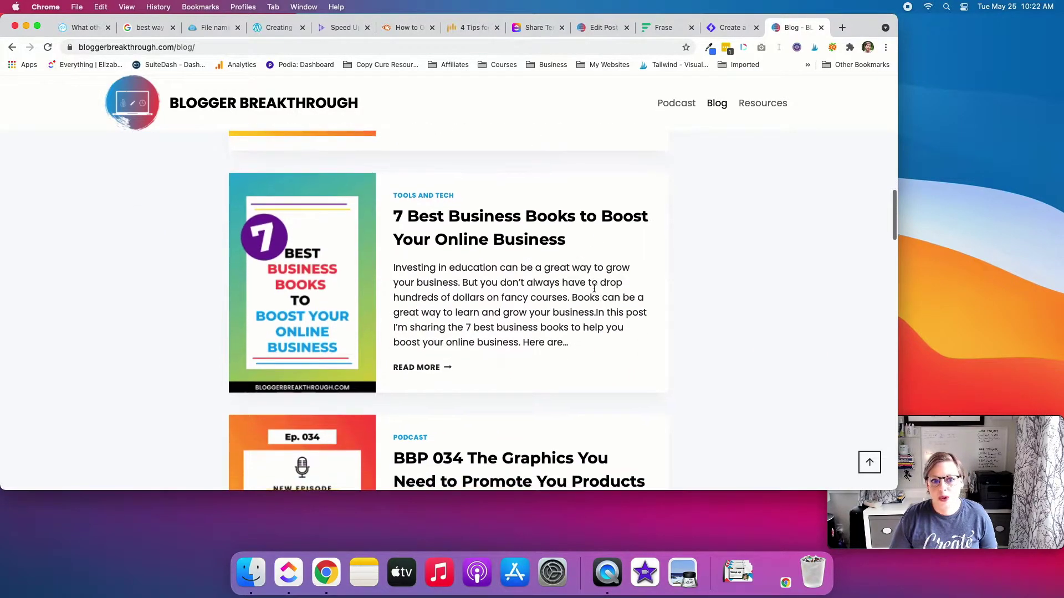
pyautogui.click(428, 222)
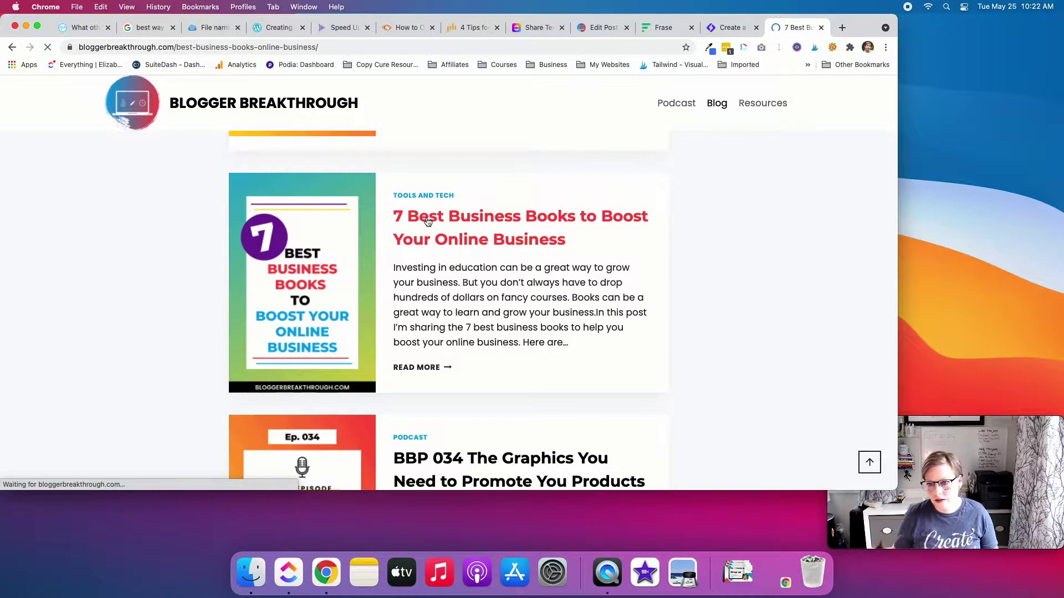
pyautogui.click(327, 49)
pyautogui.press('cmd+c')
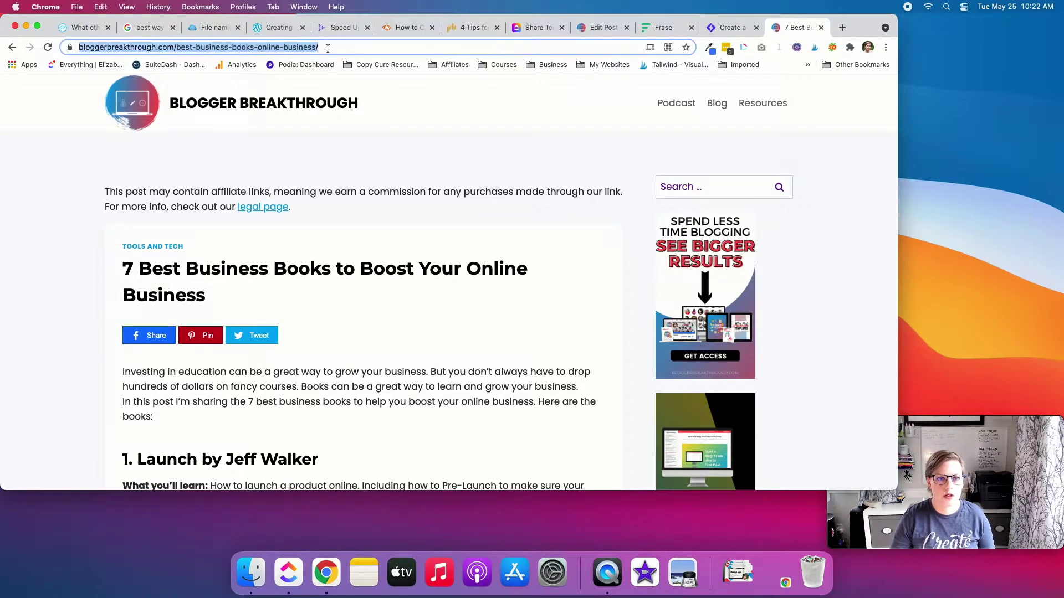
pyautogui.click(732, 27)
pyautogui.click(173, 123)
# Paste the best-business-books post URL, import the article, and convert it to video.
pyautogui.press('cmd+v')
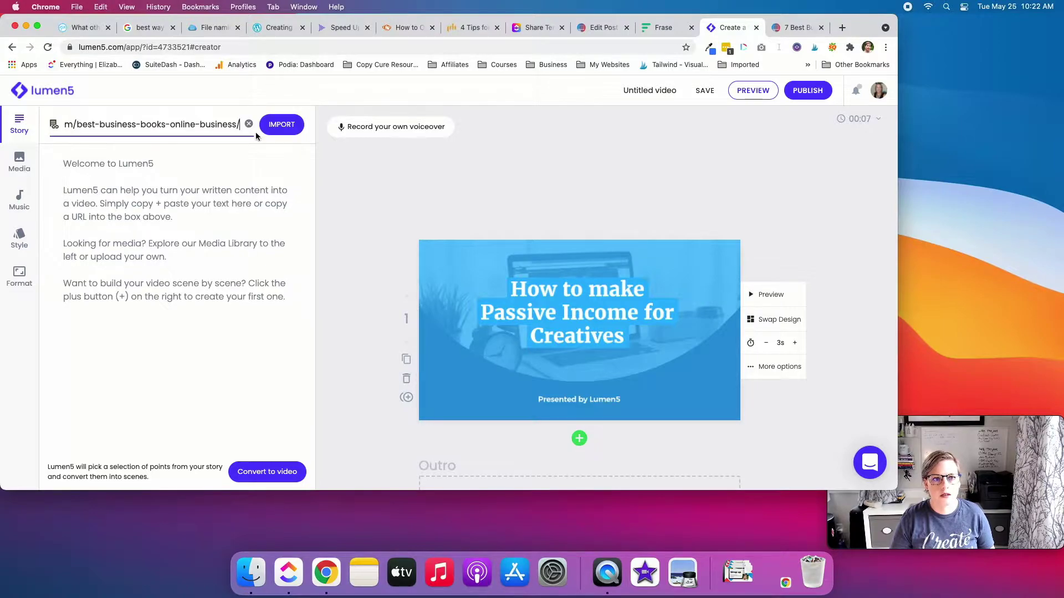
pyautogui.click(269, 124)
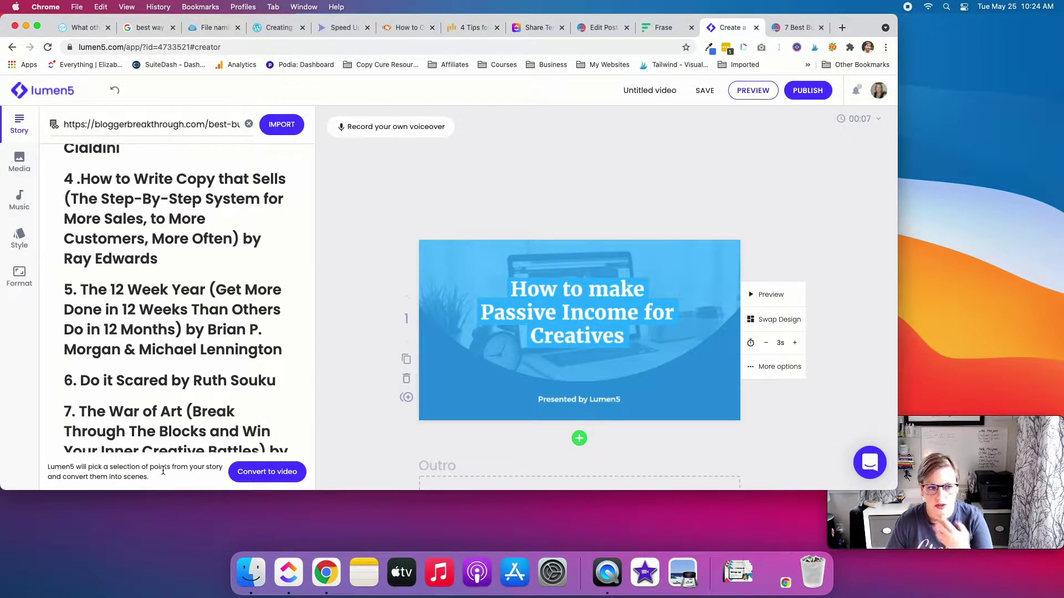
pyautogui.click(246, 473)
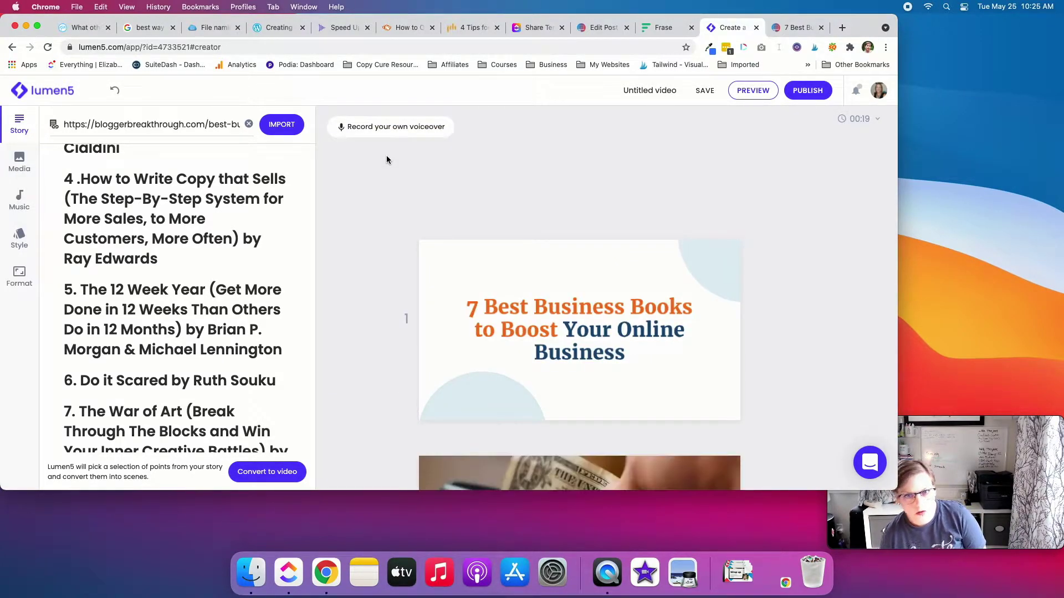
# Review the generated scenes and select the Influence book title paragraph in the Story panel.
pyautogui.scroll(-5, 384, 158)
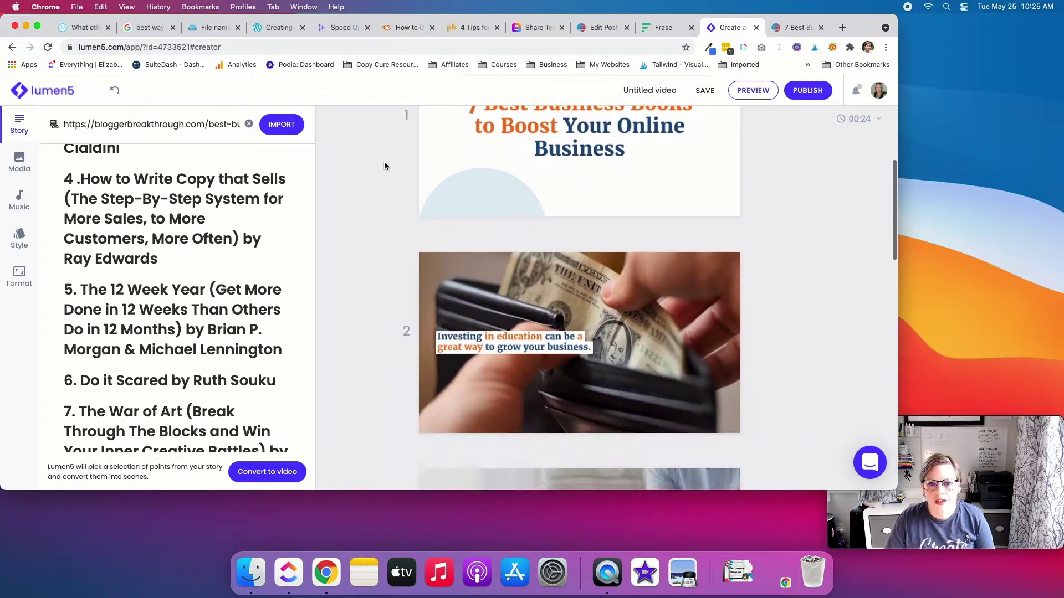
pyautogui.scroll(-8, 384, 161)
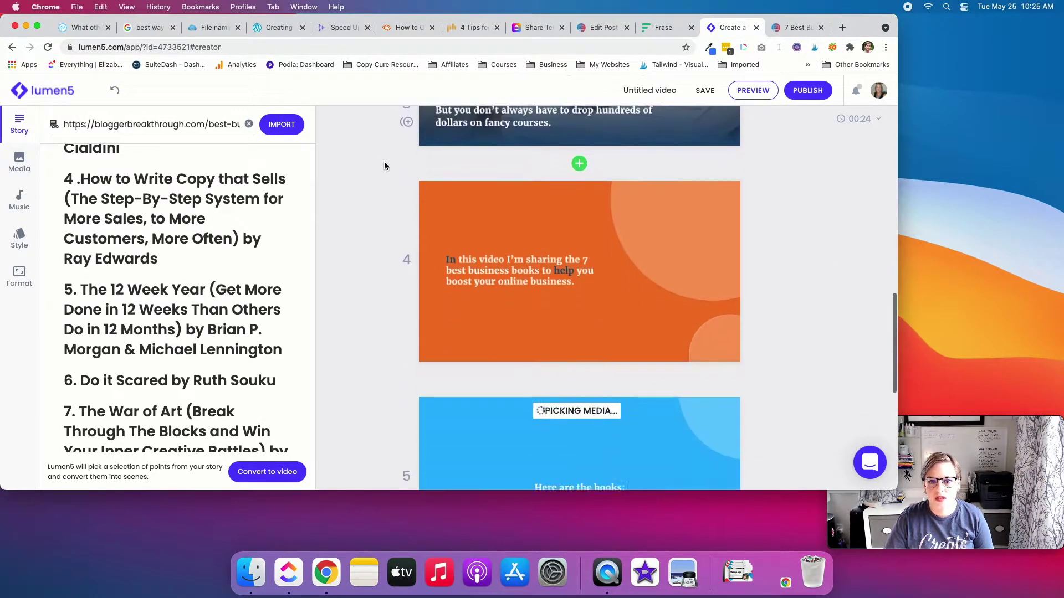
pyautogui.scroll(-6, 384, 162)
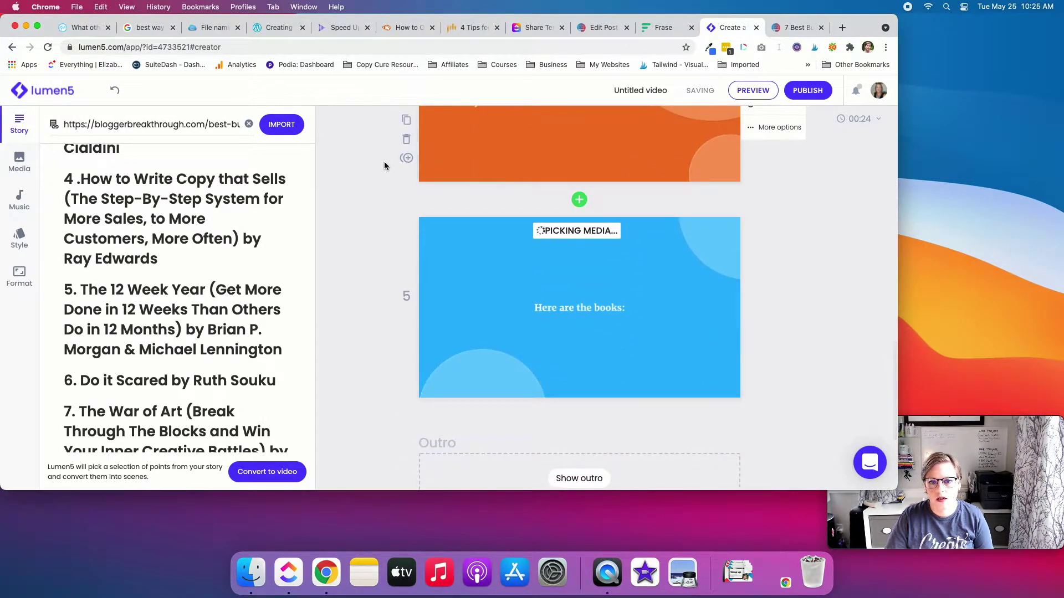
pyautogui.scroll(-4, 384, 161)
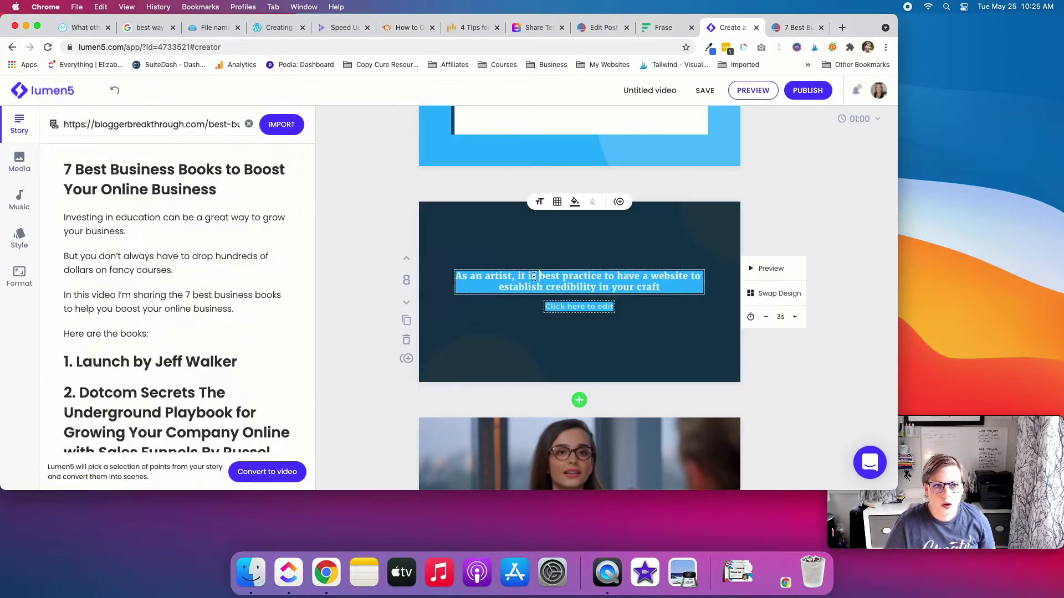
pyautogui.scroll(-5, 95, 327)
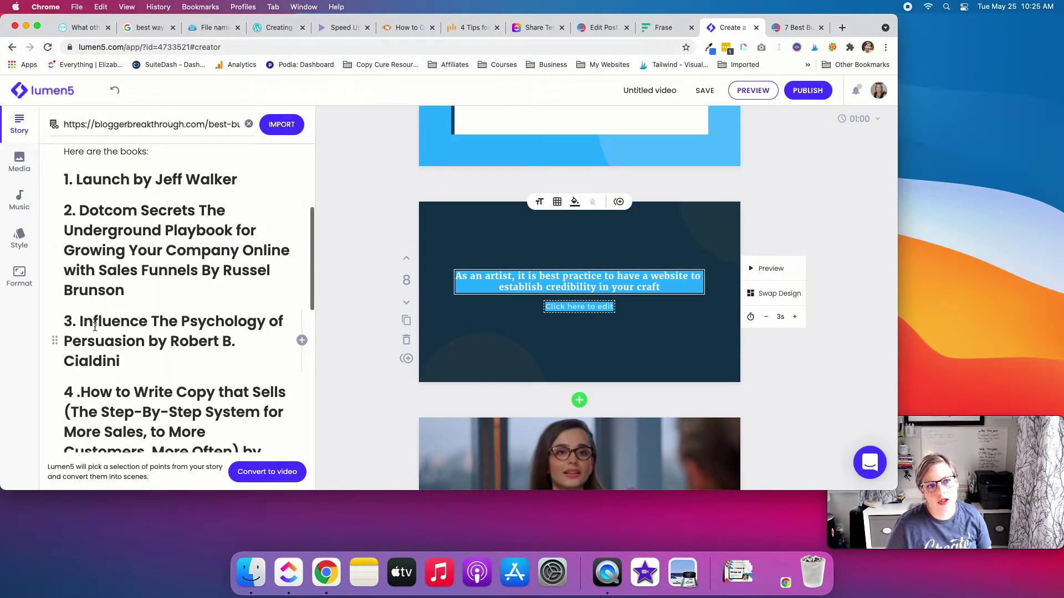
pyautogui.click(95, 326)
pyautogui.press('super+c')
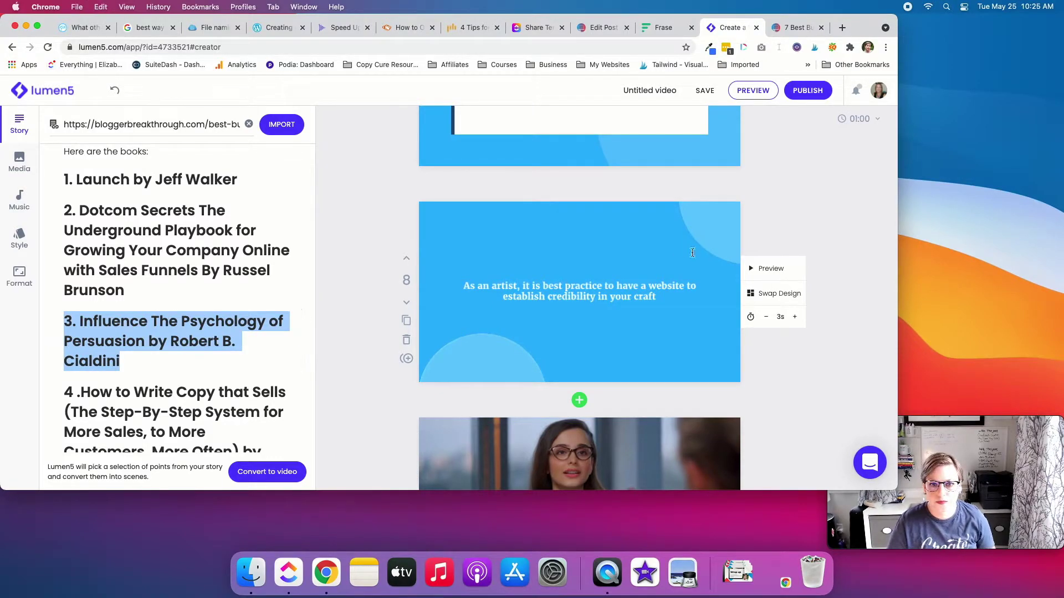
# Replace scene 8's text with the pasted Influence book title.
pyautogui.click(632, 286)
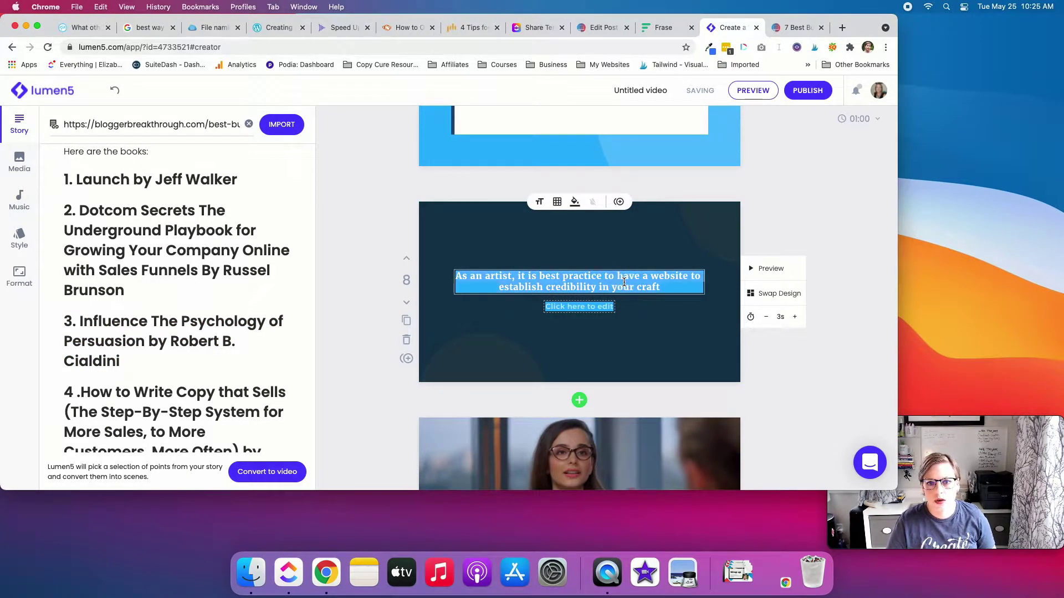
pyautogui.press('super+v')
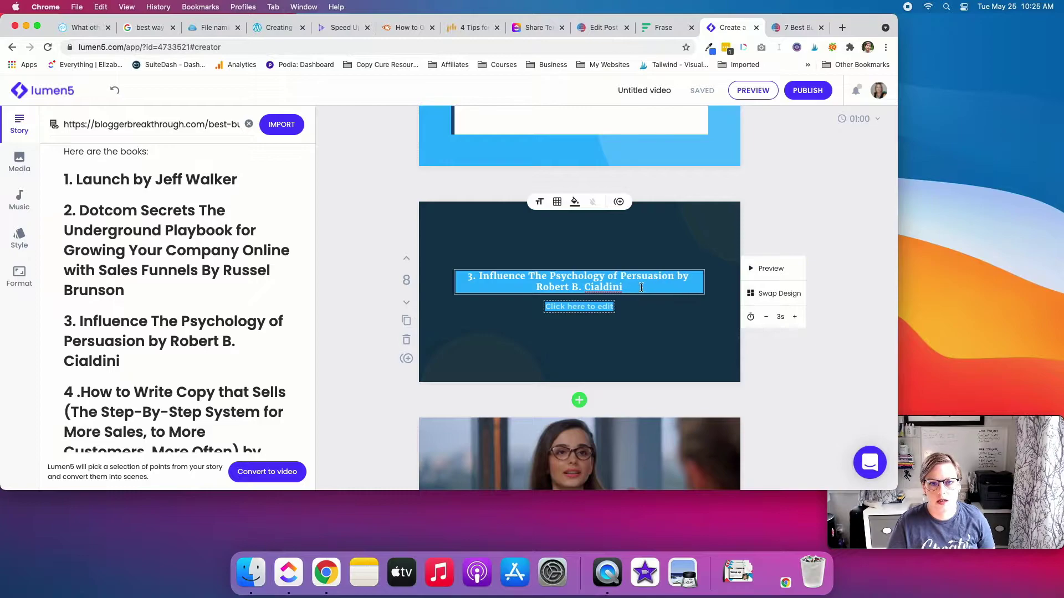
pyautogui.press('Return')
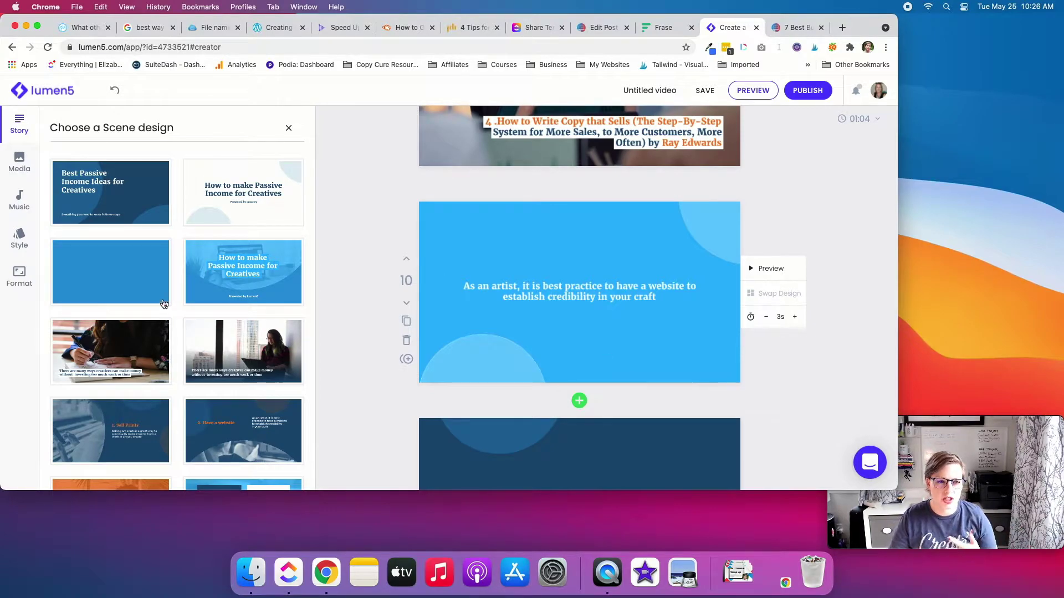
# Give scene 10 the numbered white-card design.
pyautogui.scroll(-4, 127, 301)
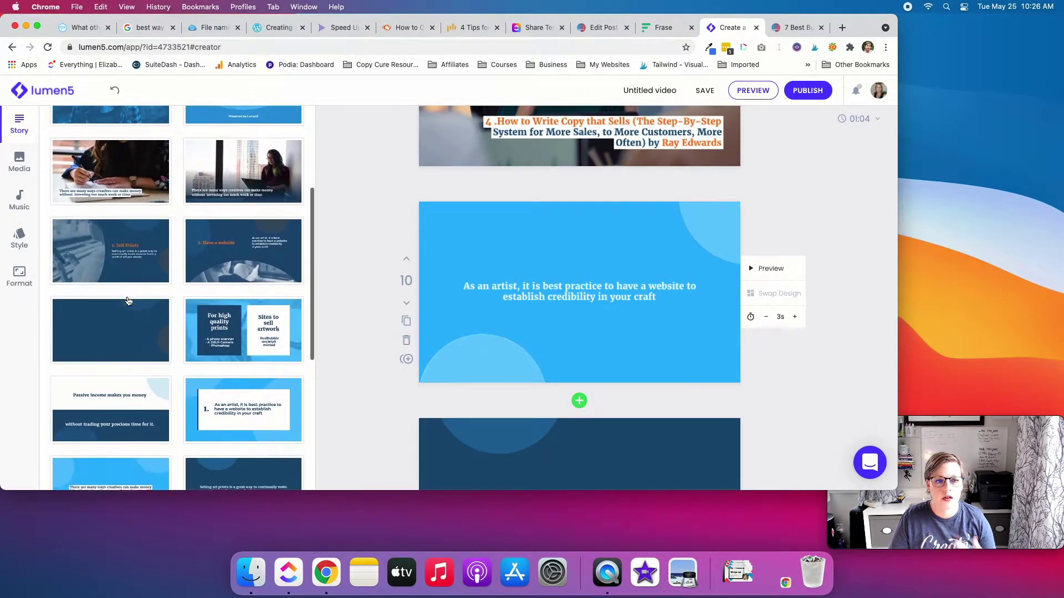
pyautogui.click(278, 408)
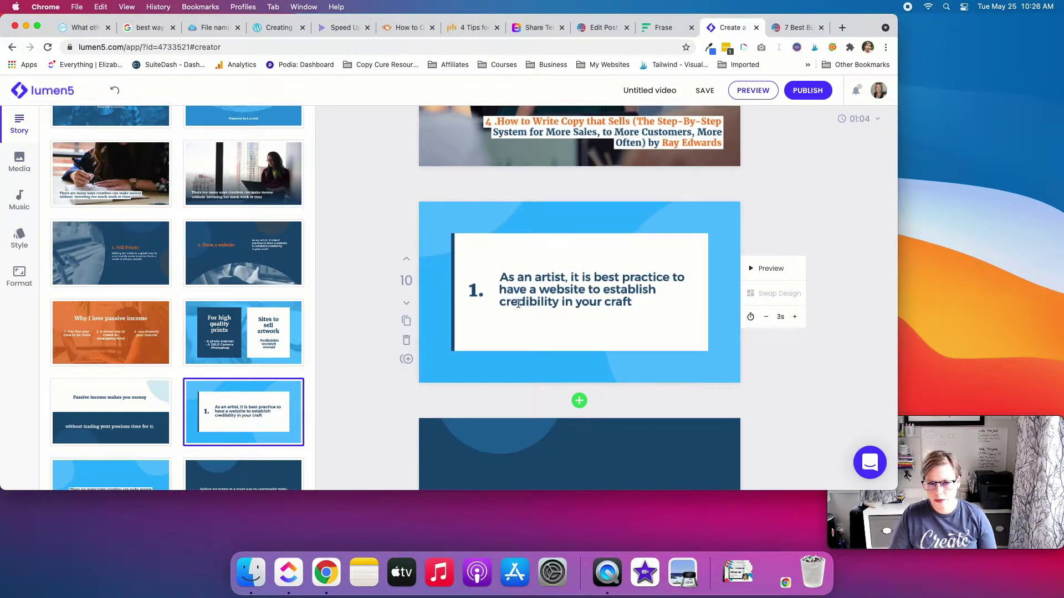
pyautogui.scroll(4, 257, 291)
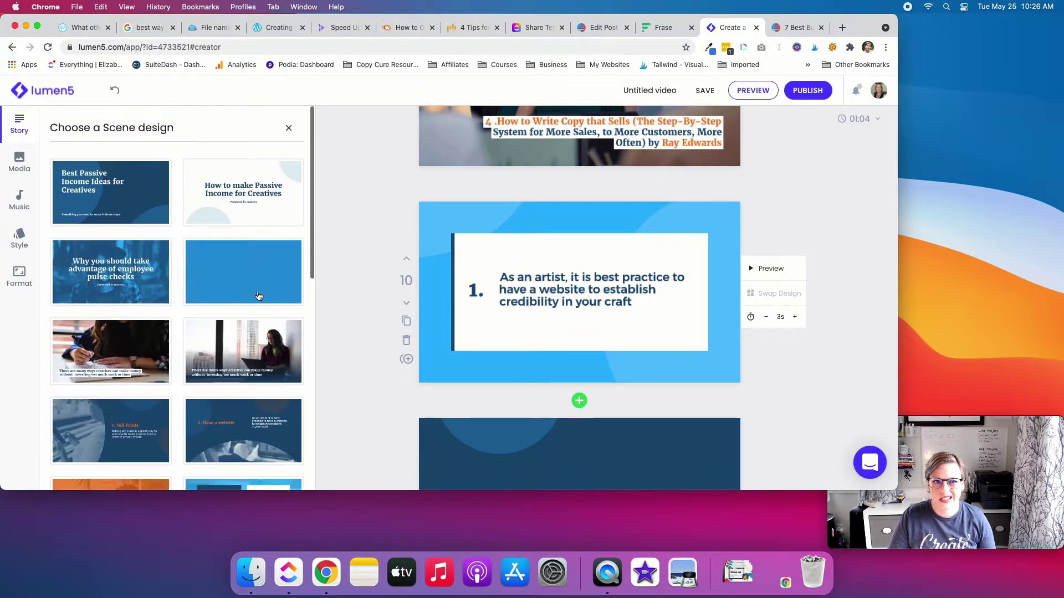
pyautogui.click(289, 130)
# Replace scene 10's 'As an artist' text with '5. The 12 Week Year' from the story.
pyautogui.scroll(-10, 219, 231)
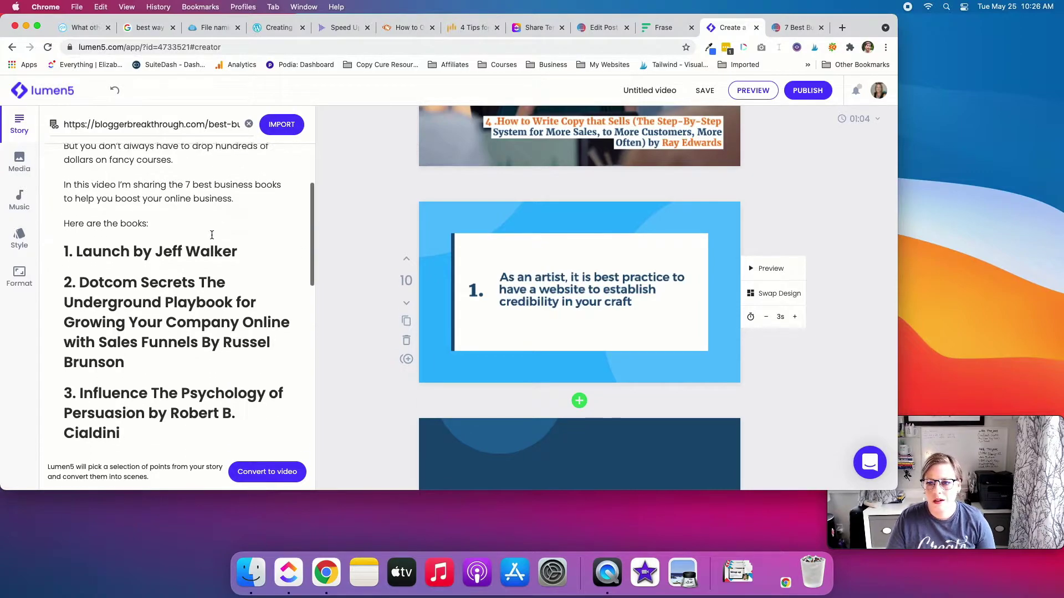
pyautogui.scroll(-4, 204, 237)
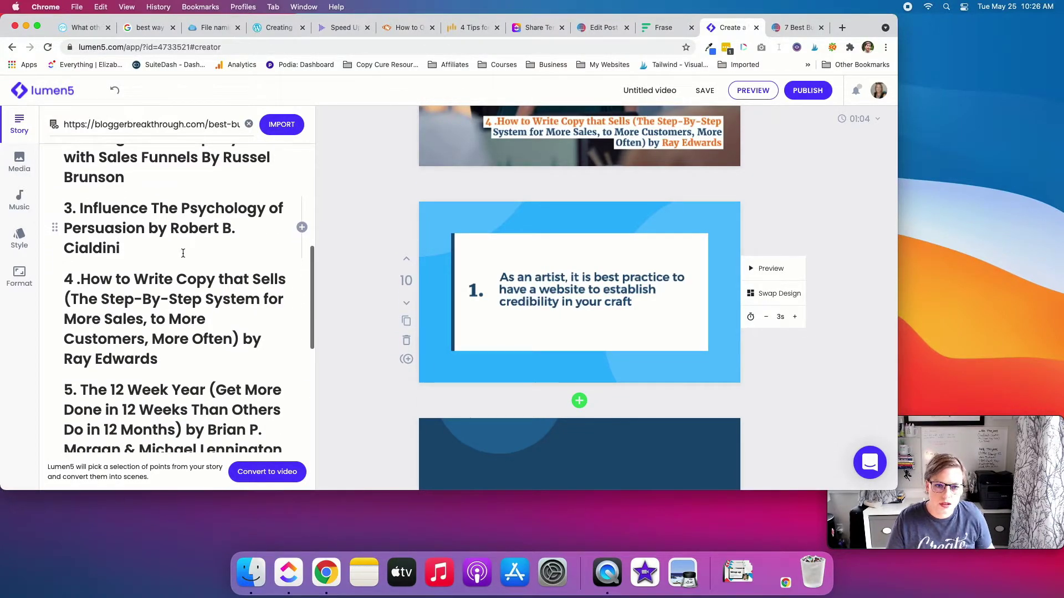
pyautogui.tripleClick(174, 329)
pyautogui.press('cmd+c')
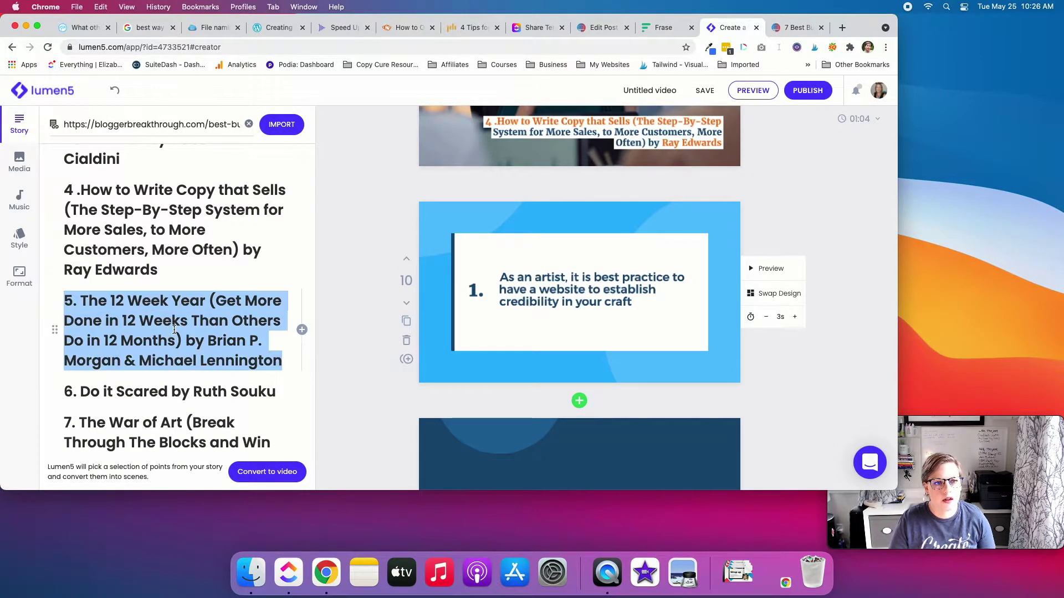
pyautogui.tripleClick(588, 278)
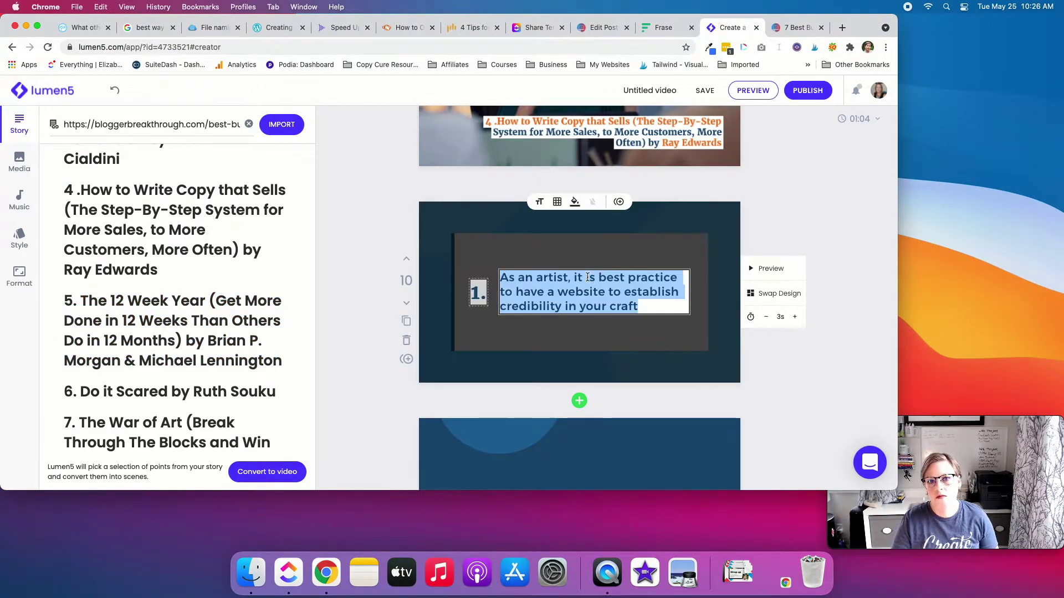
pyautogui.press('cmd+v')
pyautogui.click(381, 302)
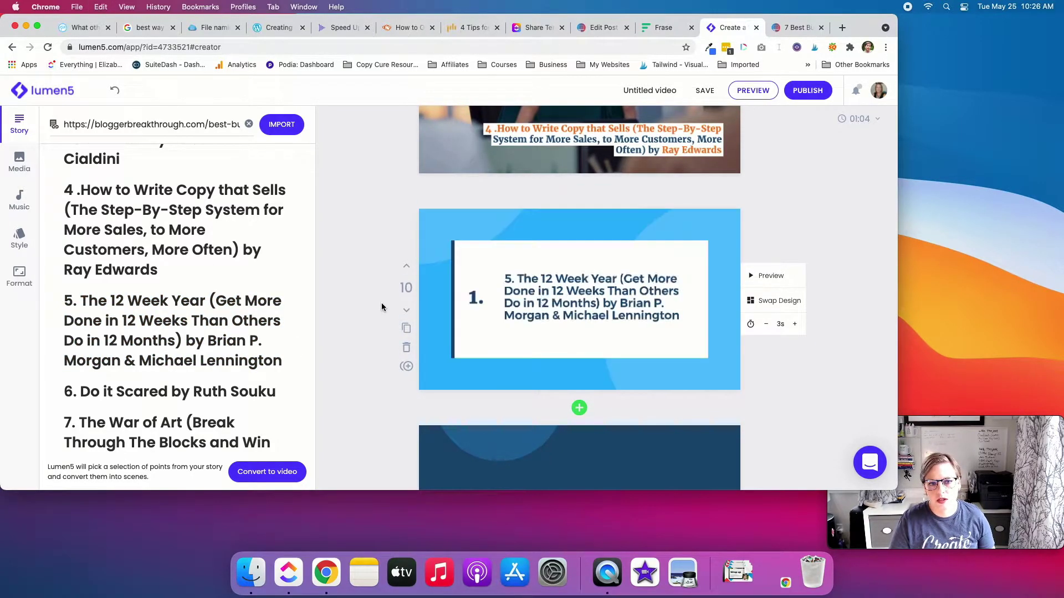
# Open the video's Style settings from the left sidebar.
pyautogui.scroll(-10, 381, 302)
pyautogui.scroll(-5, 381, 303)
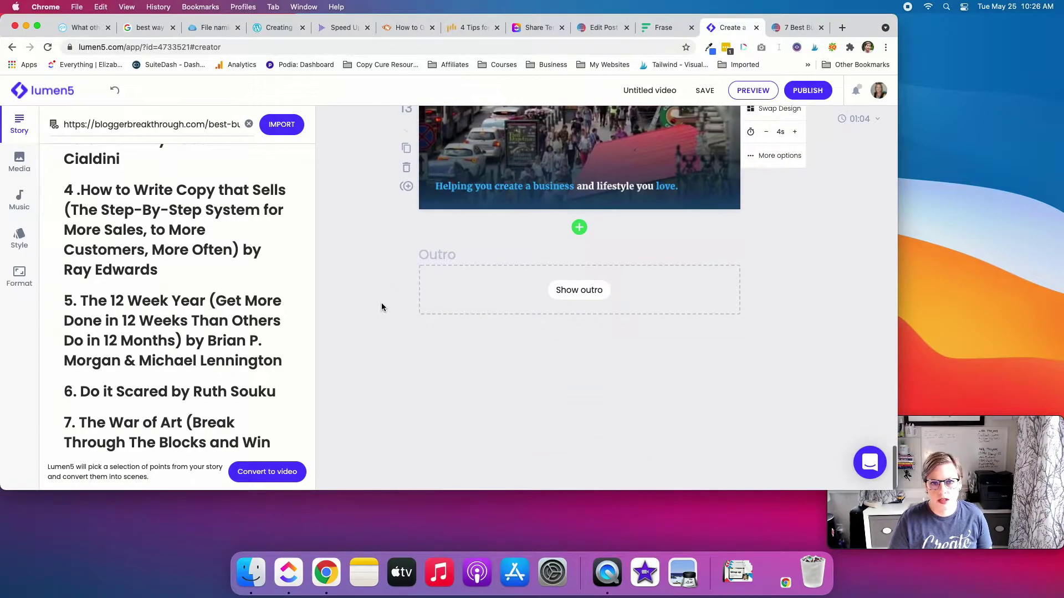
pyautogui.scroll(20, 381, 303)
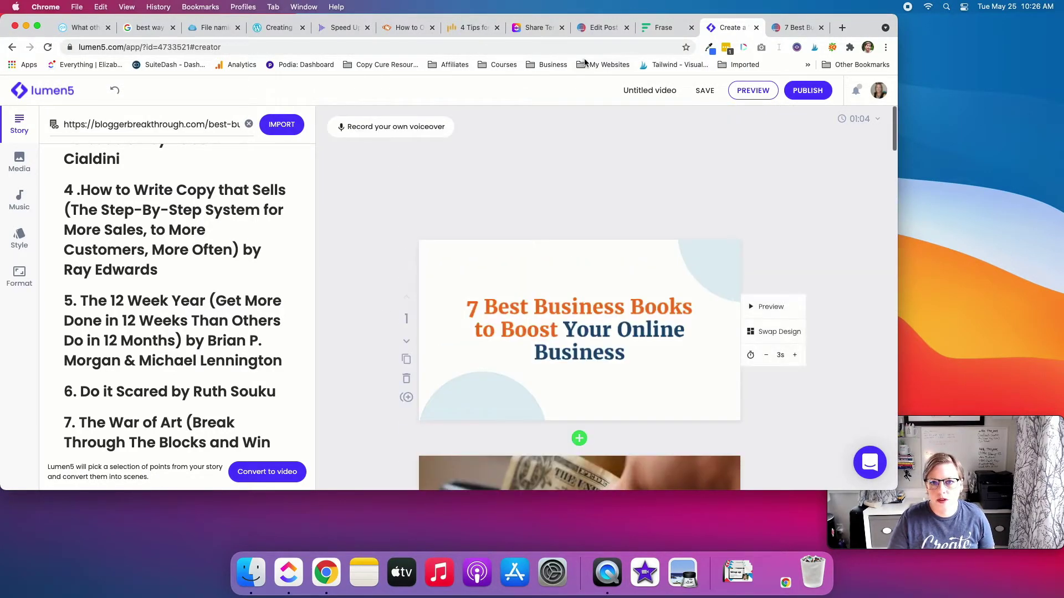
pyautogui.click(23, 245)
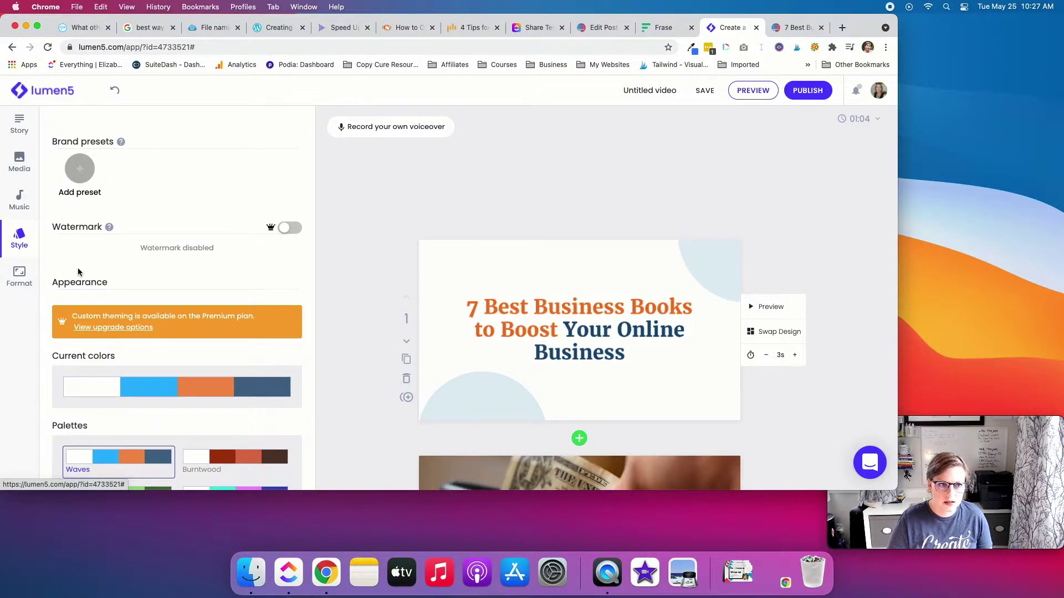
# Apply the green Faron palette from the Style panel's Palettes list.
pyautogui.scroll(-2, 249, 252)
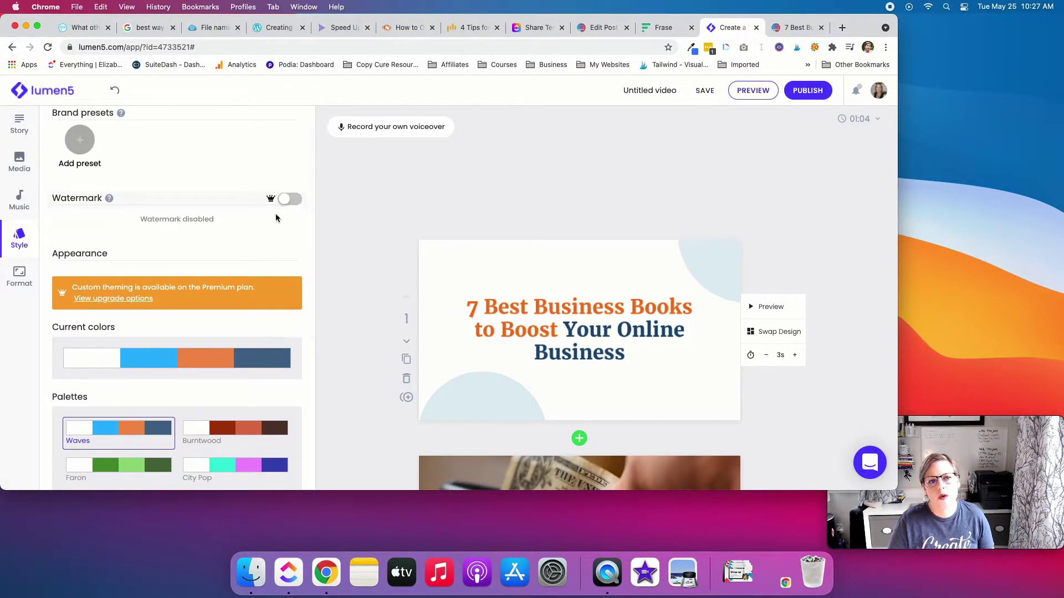
pyautogui.scroll(-5, 276, 218)
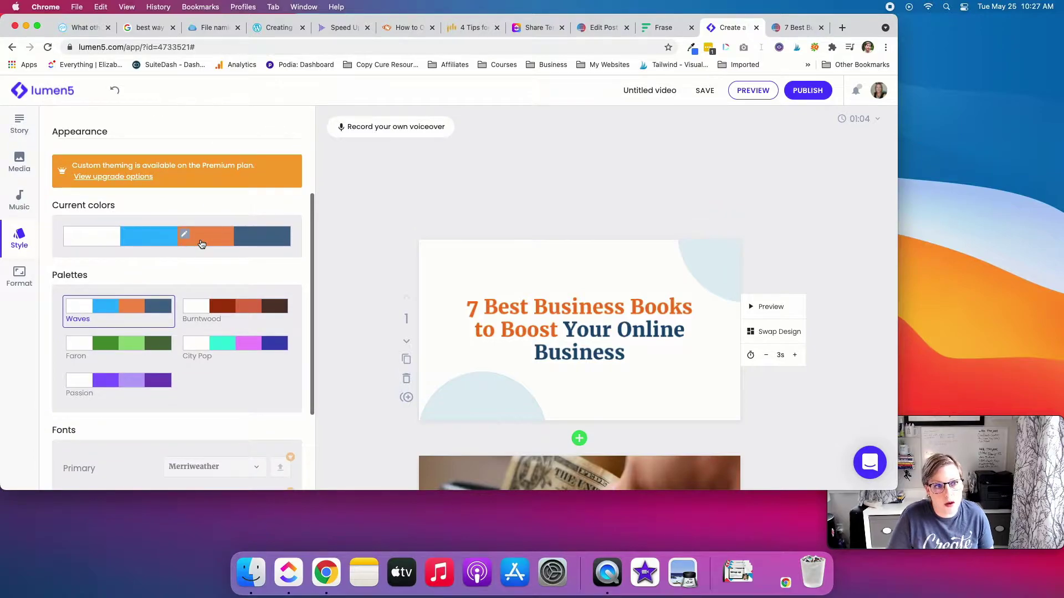
pyautogui.scroll(-5, 201, 244)
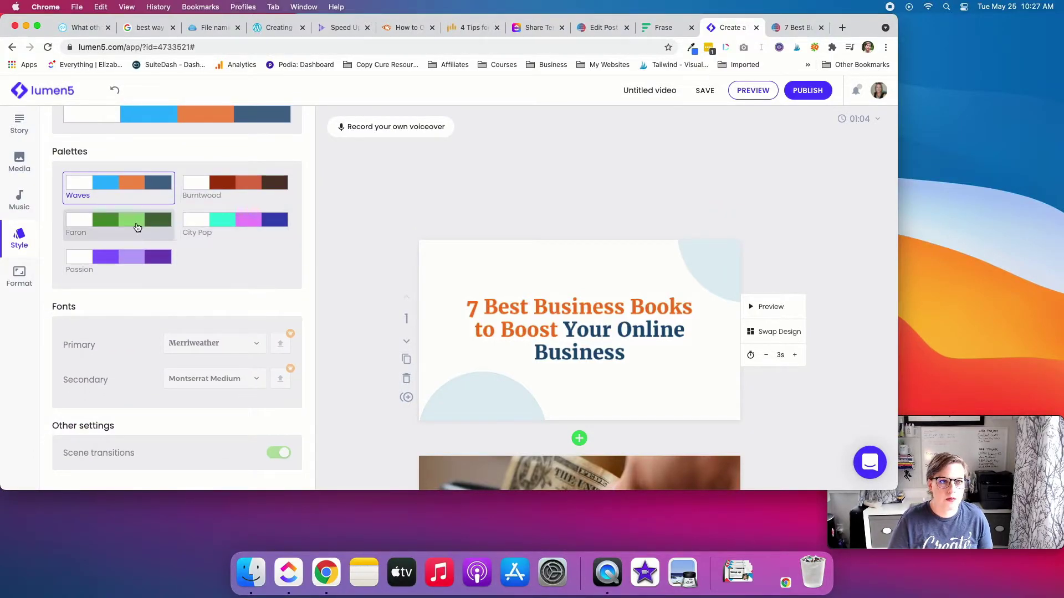
pyautogui.scroll(-5, 660, 240)
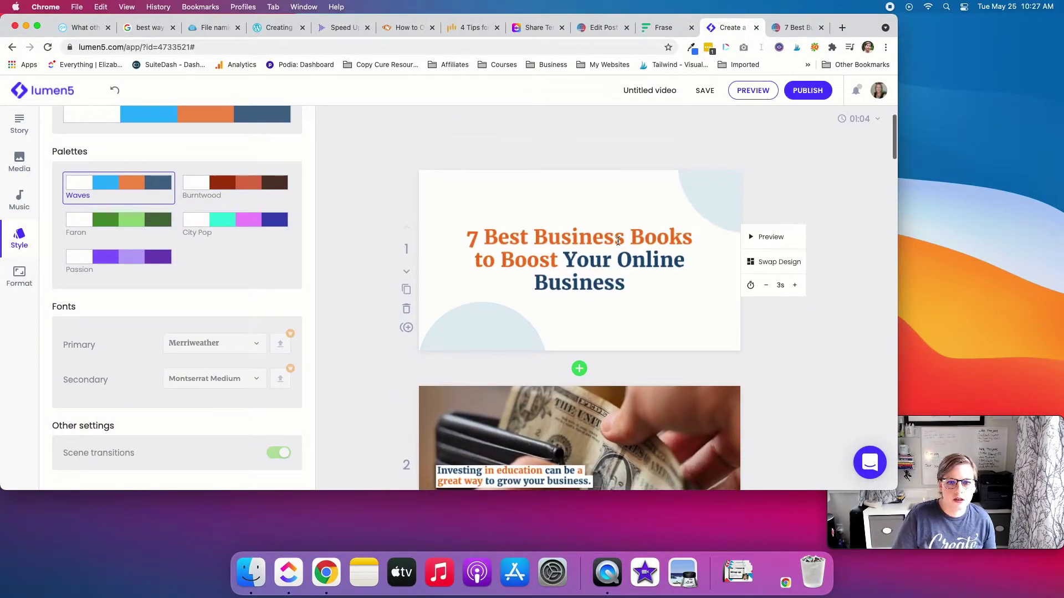
pyautogui.click(107, 215)
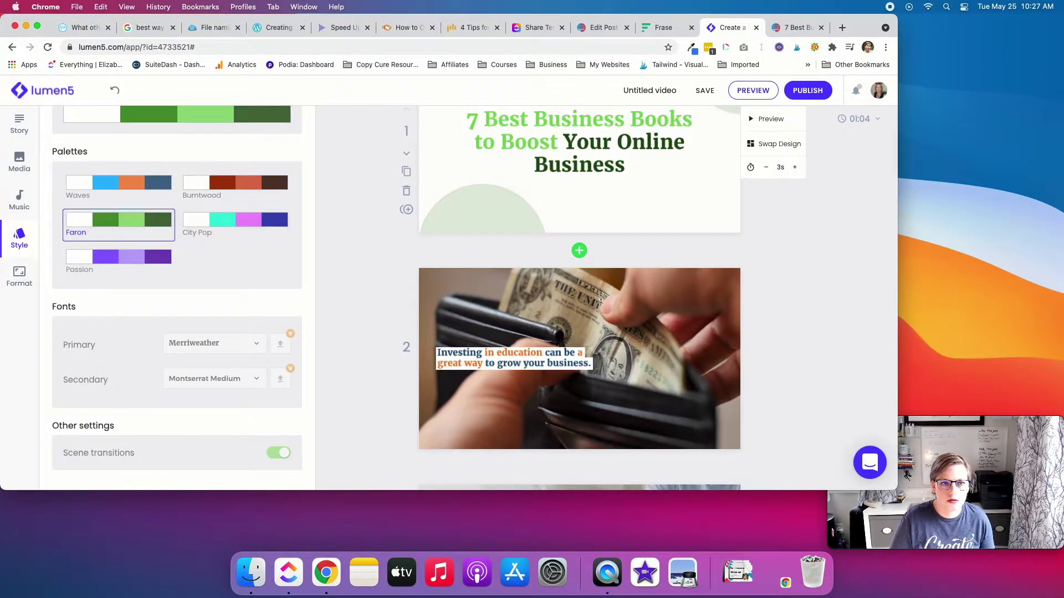
pyautogui.scroll(-15, 601, 299)
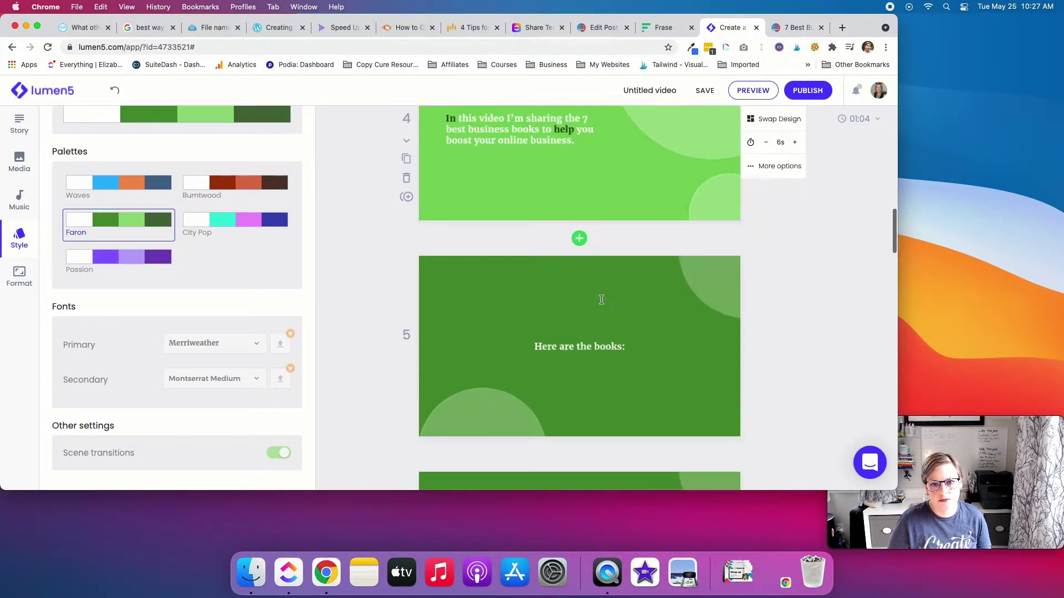
pyautogui.scroll(-20, 602, 299)
pyautogui.scroll(20, 601, 300)
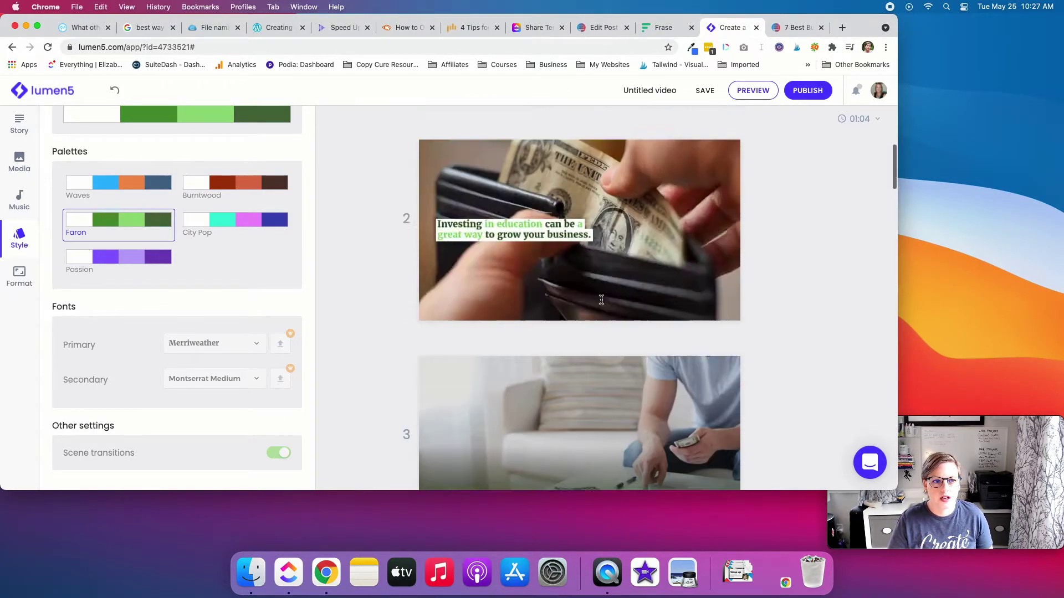
pyautogui.scroll(5, 601, 300)
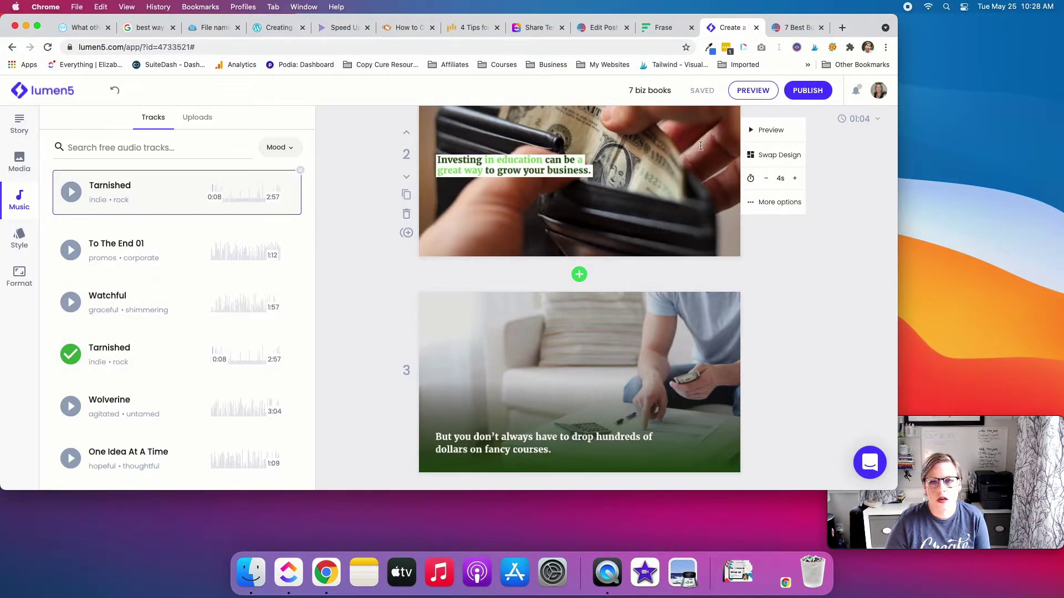
# Switch off Background Music in scene 2's options and apply the change.
pyautogui.click(778, 203)
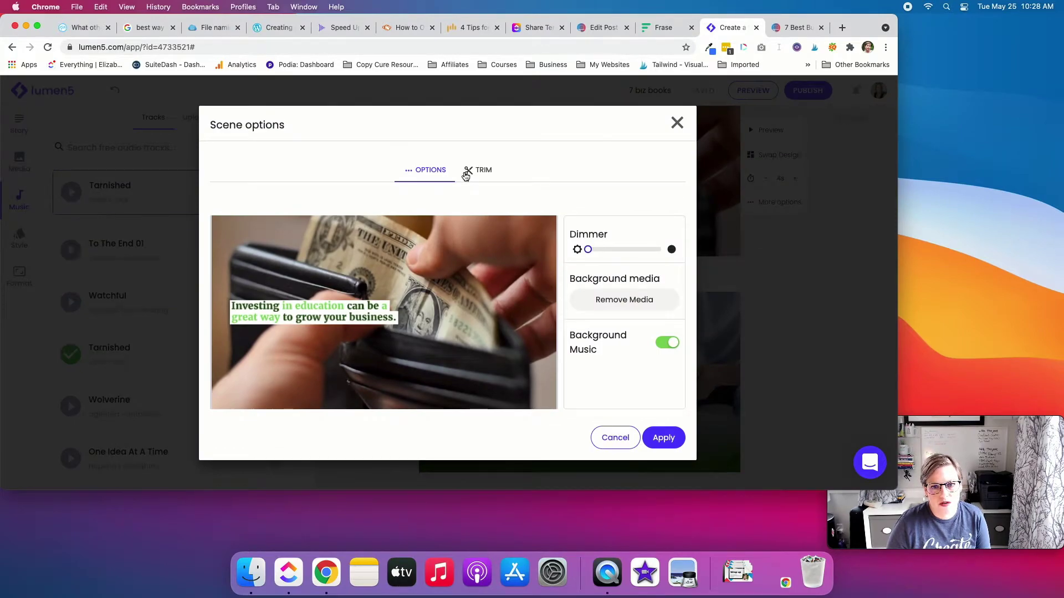
pyautogui.click(669, 343)
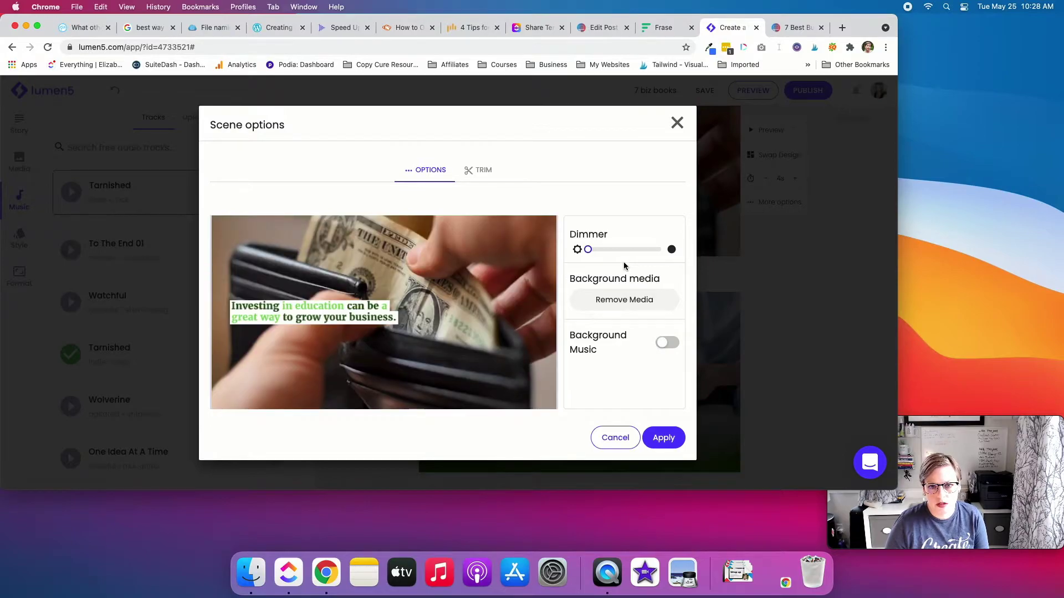
pyautogui.click(677, 446)
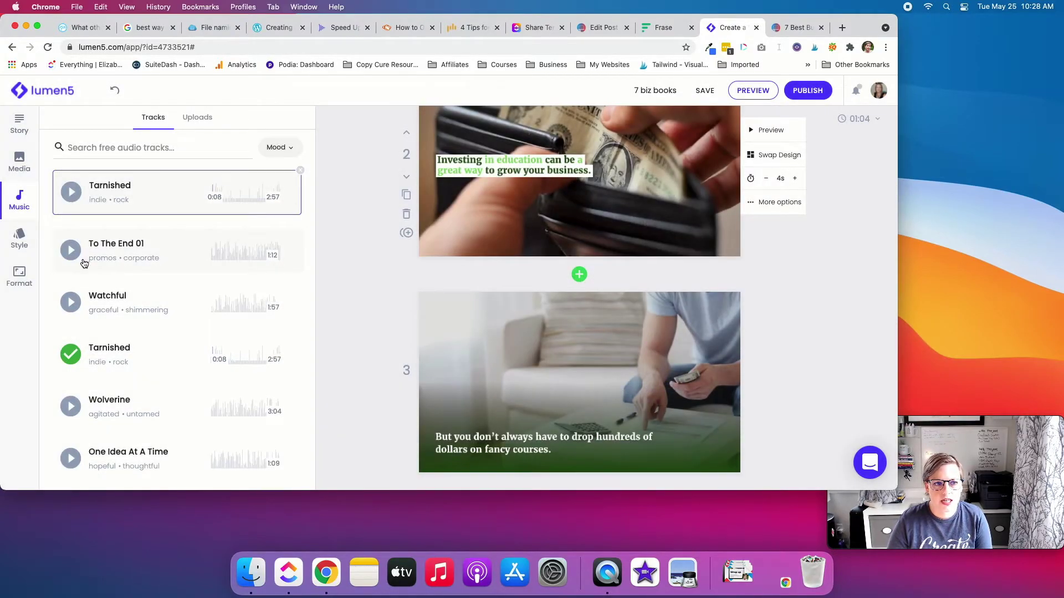
pyautogui.scroll(-2, 89, 277)
pyautogui.scroll(2, 99, 310)
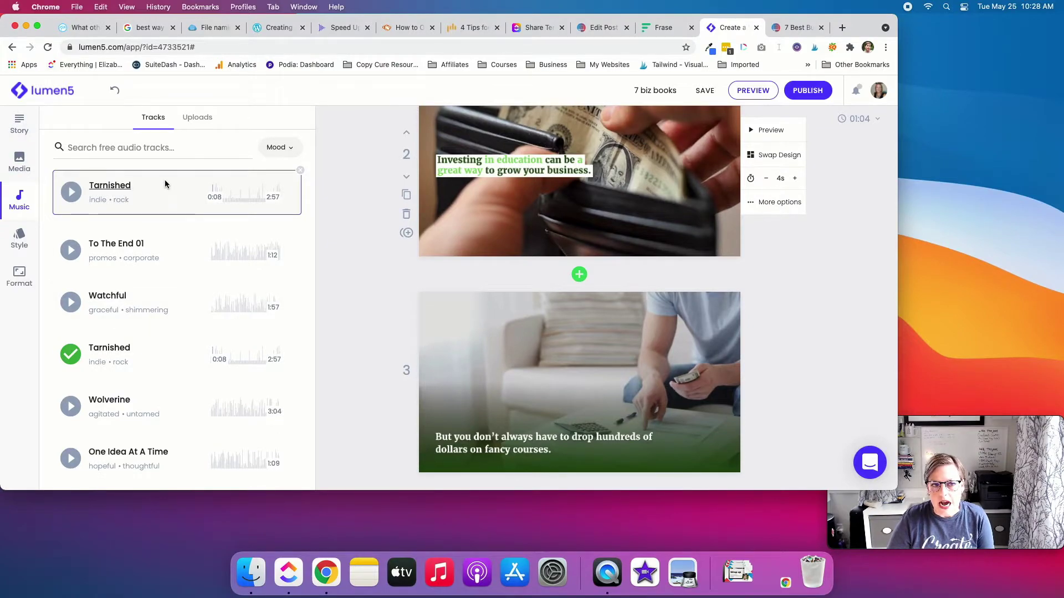
pyautogui.scroll(5, 627, 225)
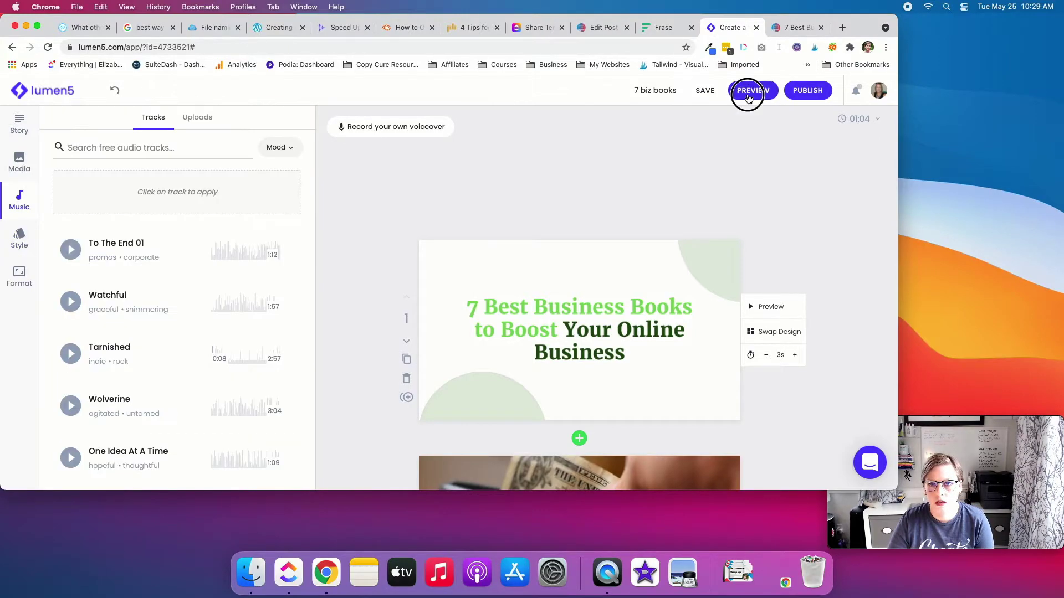
# Watch the full 1:04 preview of the video, then close it.
pyautogui.click(752, 91)
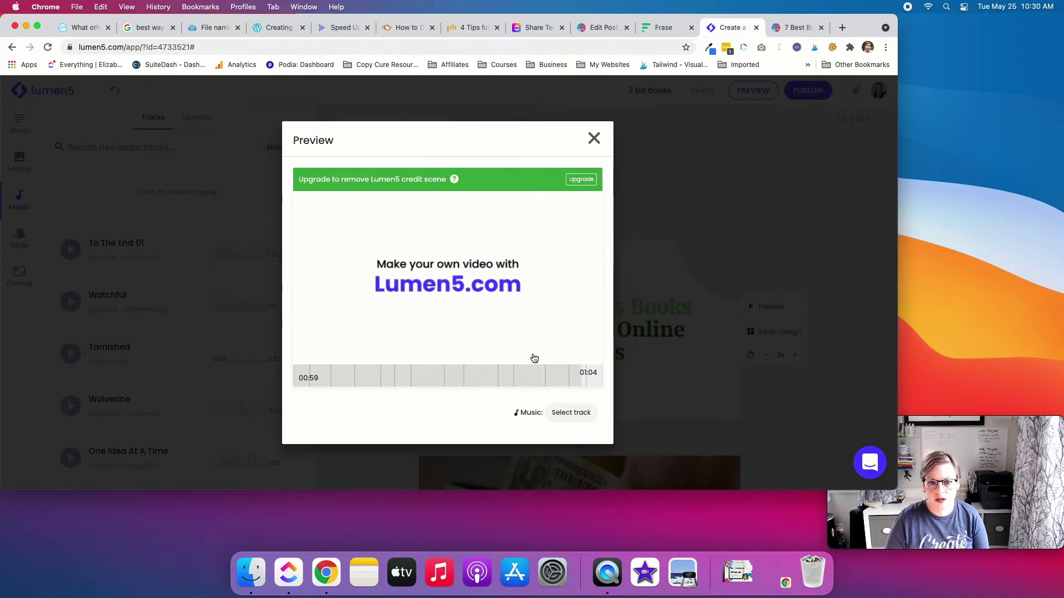
pyautogui.click(591, 138)
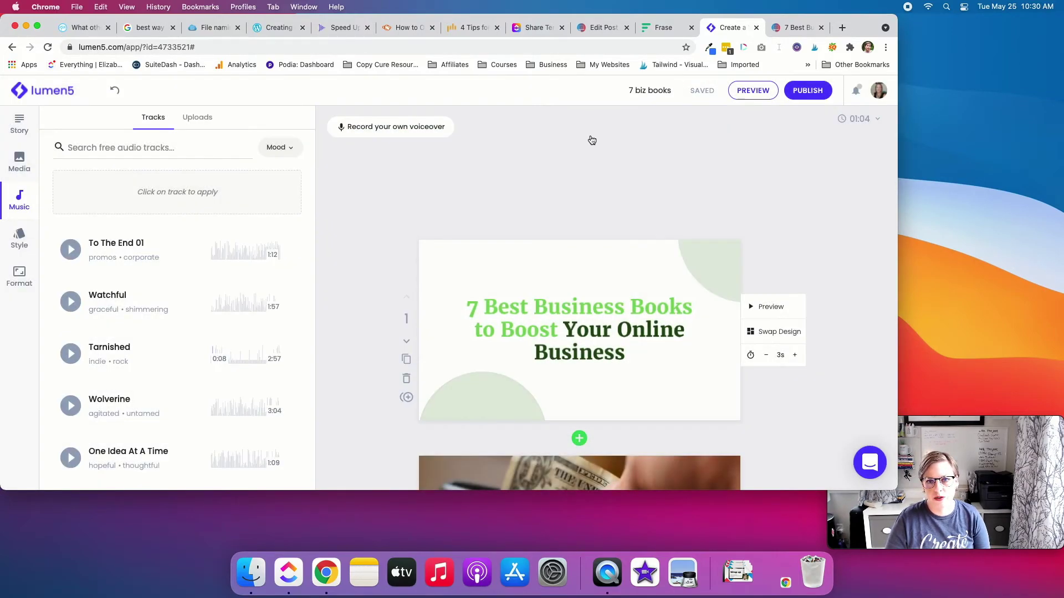
# Publish the '7 biz books' video and review its share page and rendering notice.
pyautogui.click(820, 93)
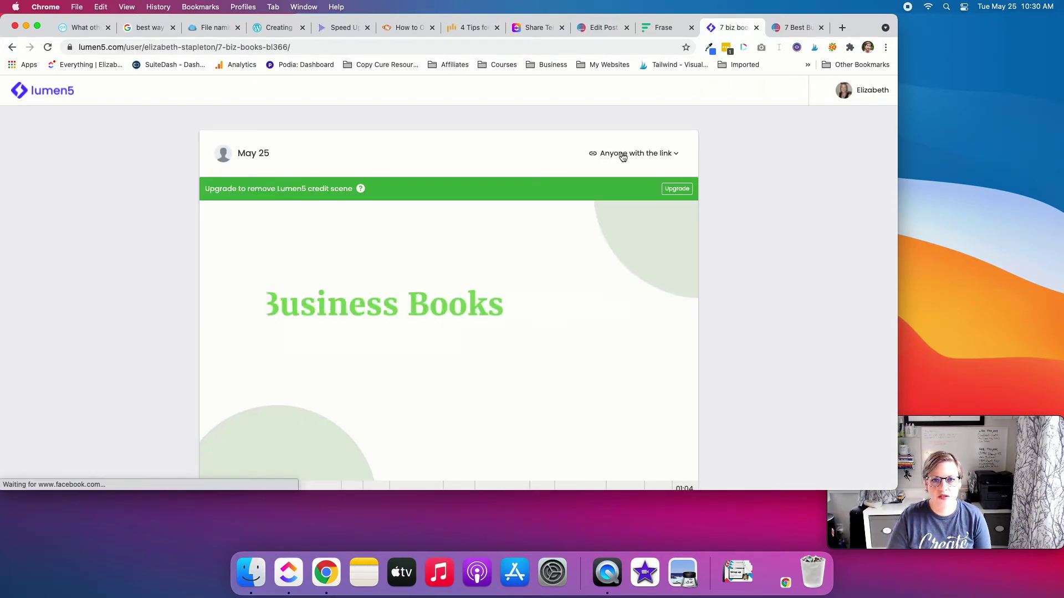
pyautogui.scroll(-2, 623, 157)
pyautogui.scroll(-3, 623, 158)
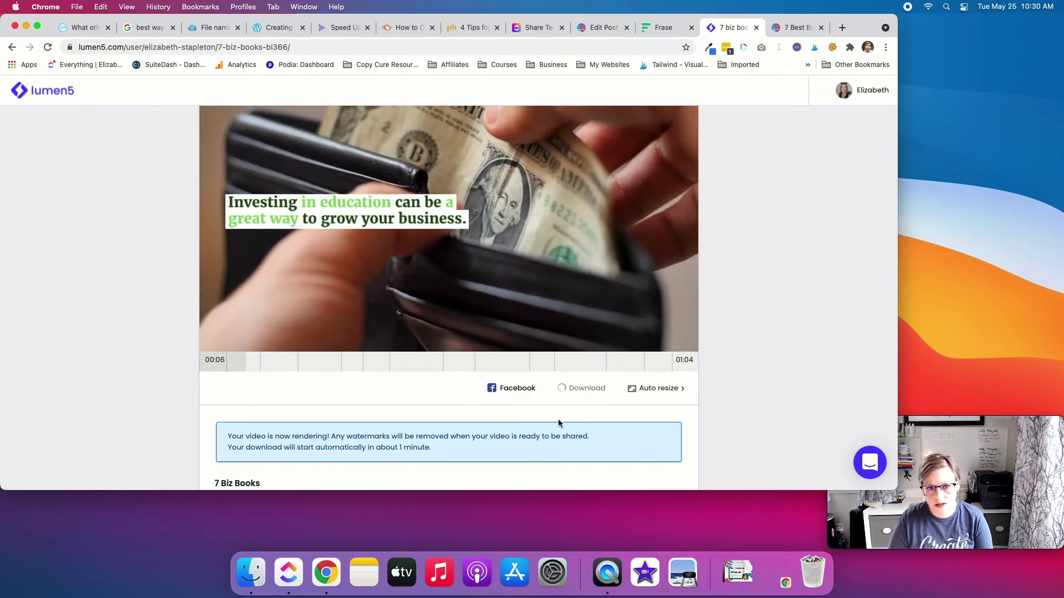
pyautogui.scroll(-3, 571, 401)
pyautogui.scroll(-4, 572, 401)
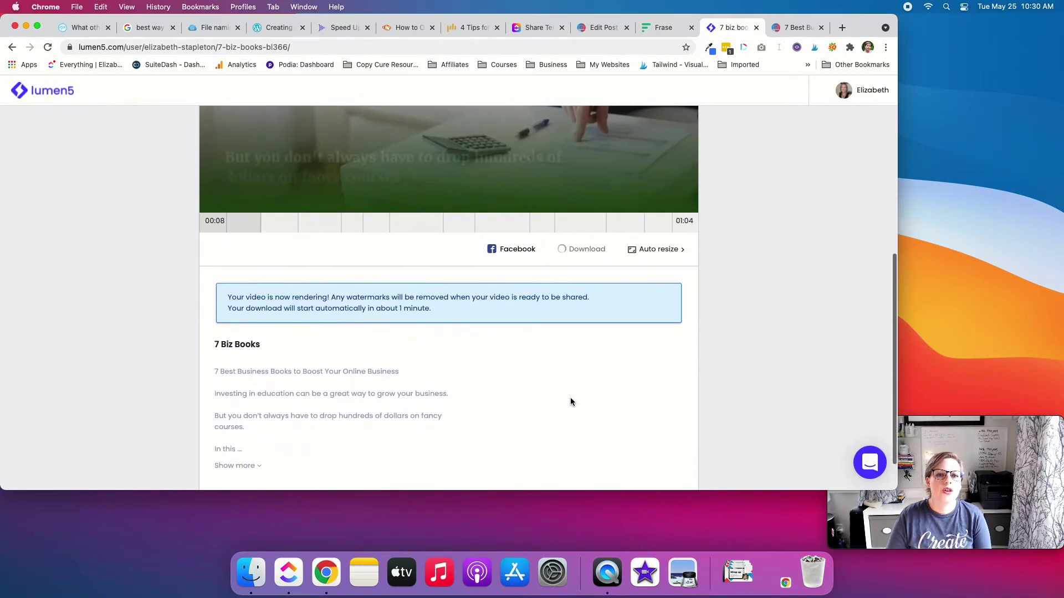
pyautogui.scroll(9, 570, 402)
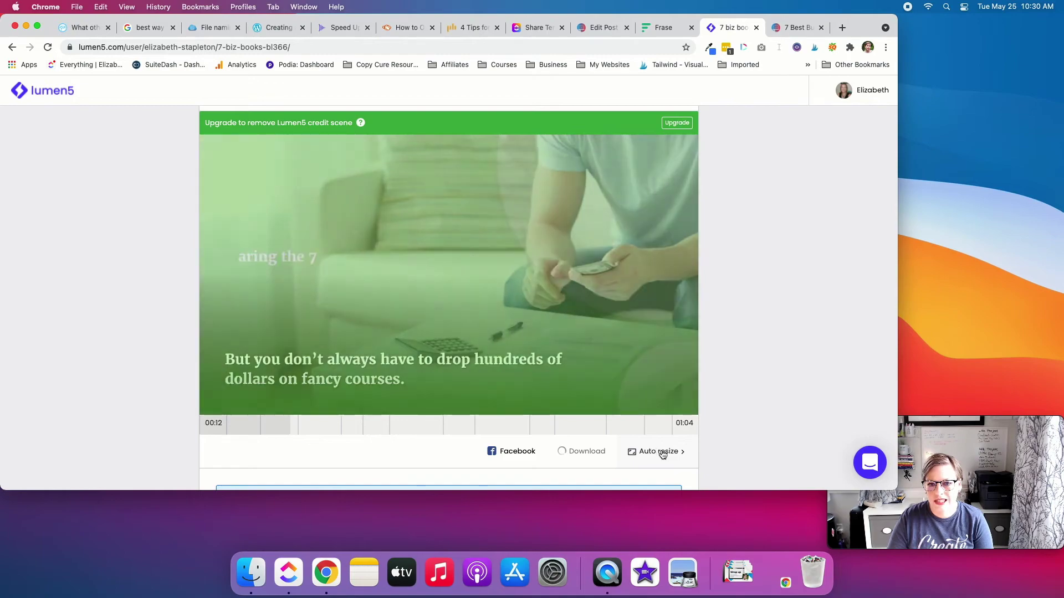
# Look through the Auto resize options for other aspect ratios, then dismiss them.
pyautogui.click(668, 454)
pyautogui.scroll(-4, 785, 413)
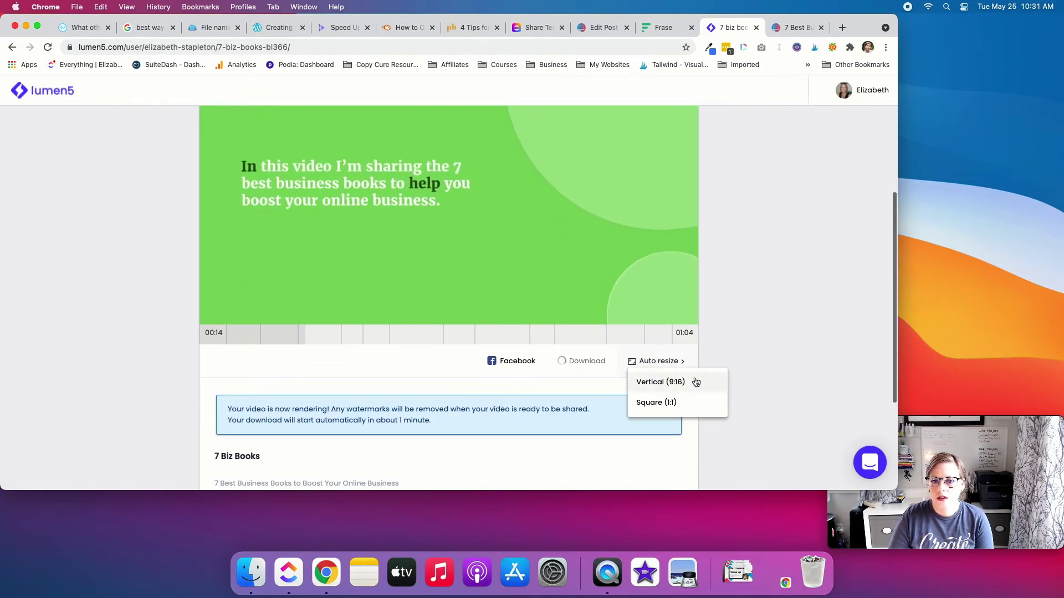
pyautogui.click(776, 371)
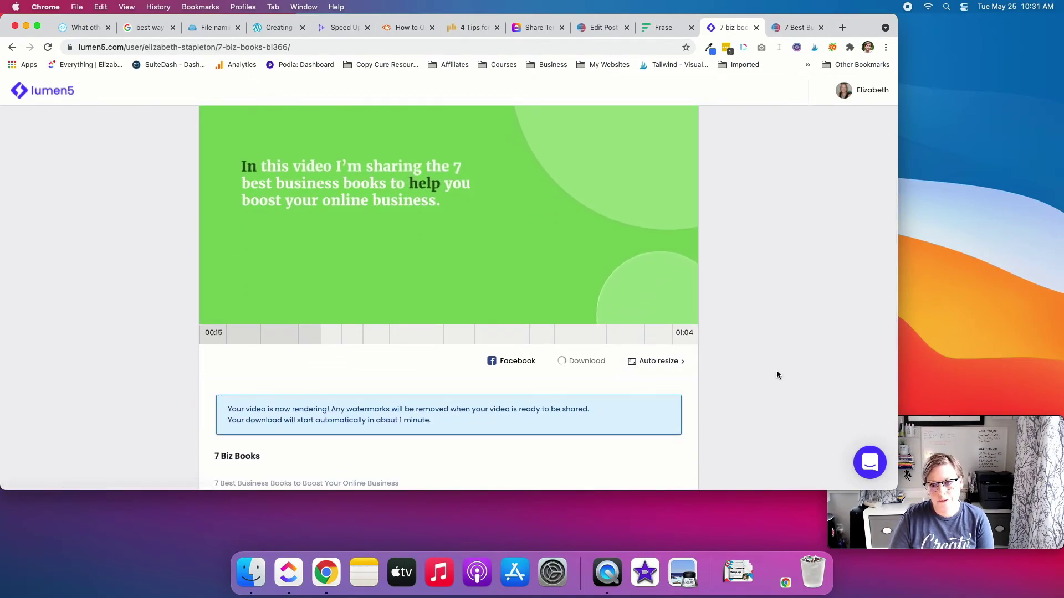
pyautogui.scroll(5, 681, 370)
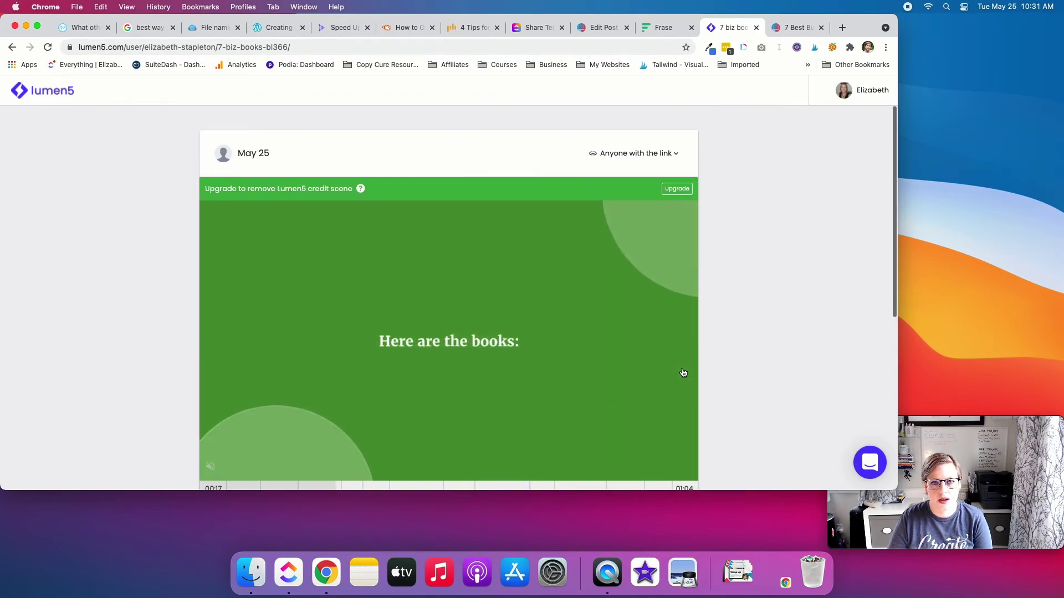